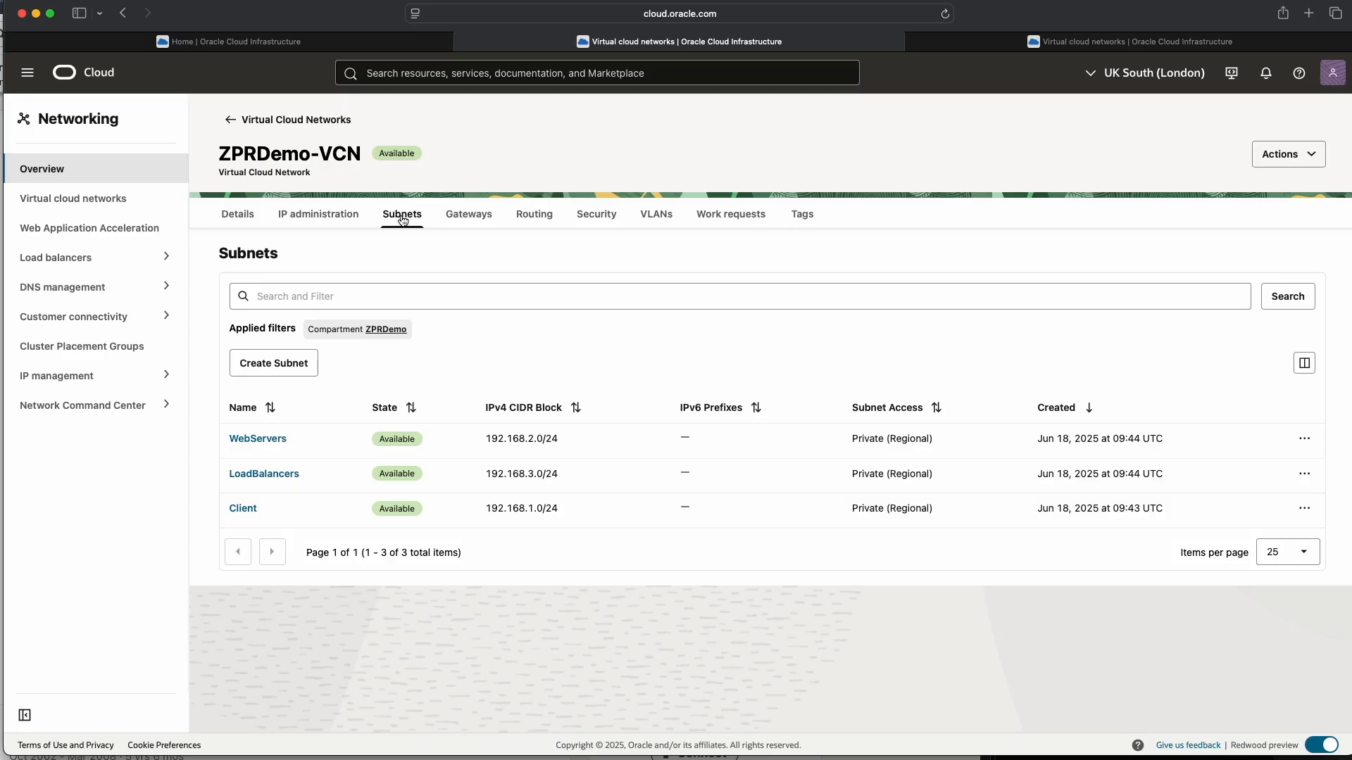
Check the IP addresses assigned in the WebServers subnet, focusing on the WebServer1 entry.
click(258, 439)
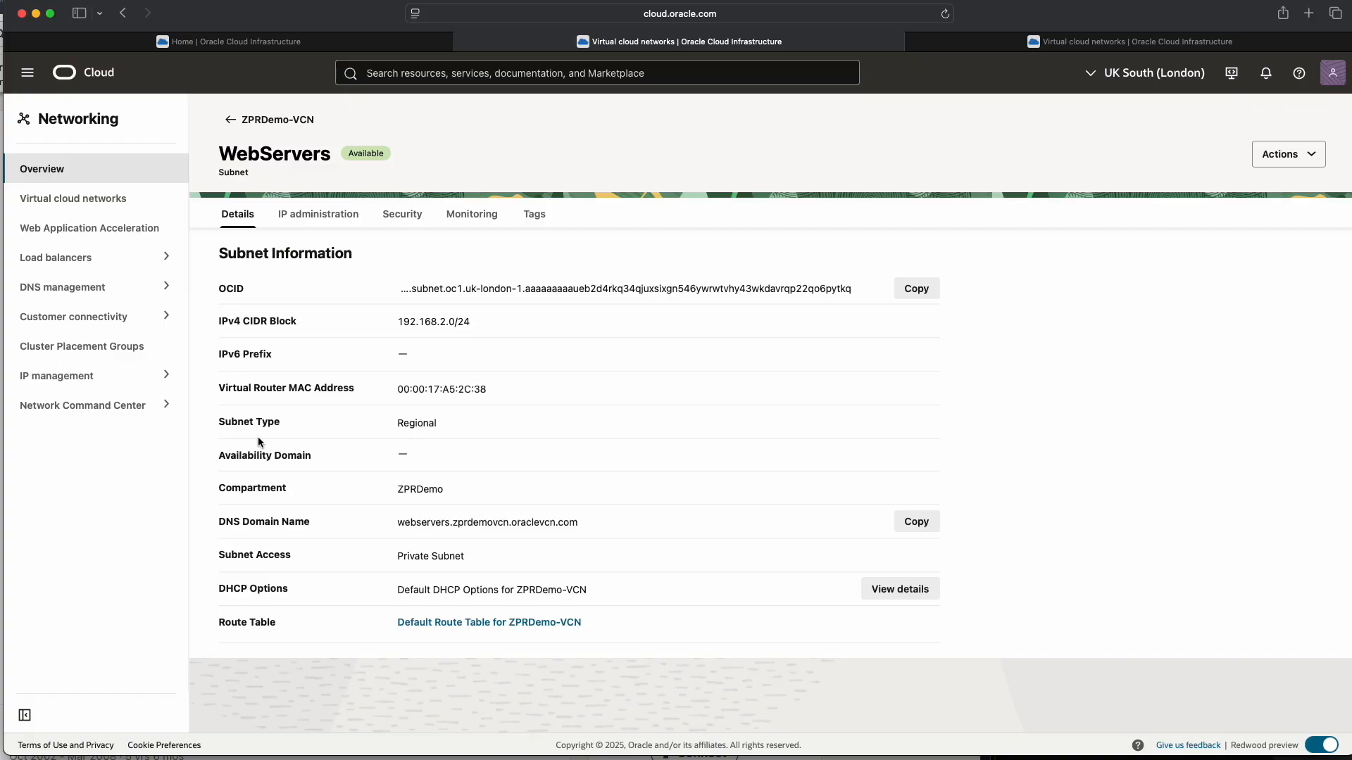
click(303, 217)
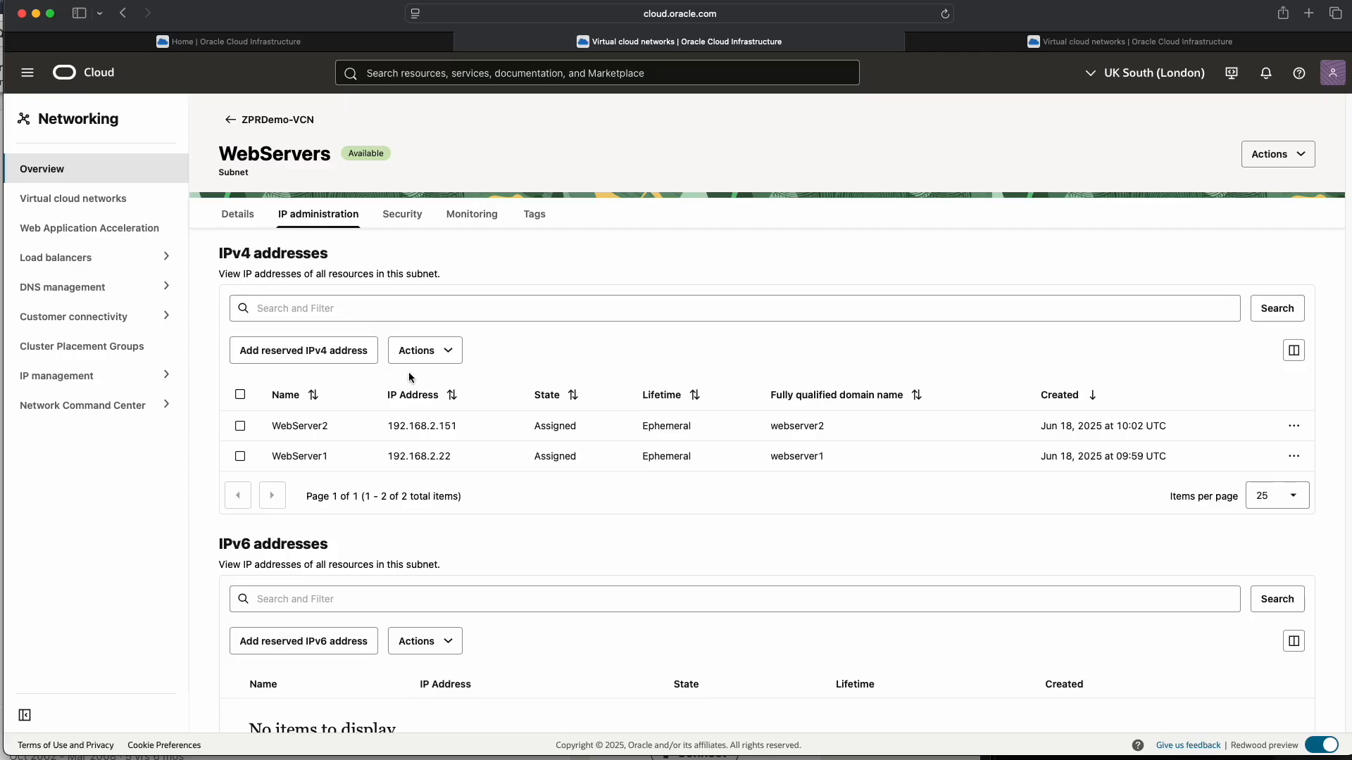
drag(465, 457, 273, 459)
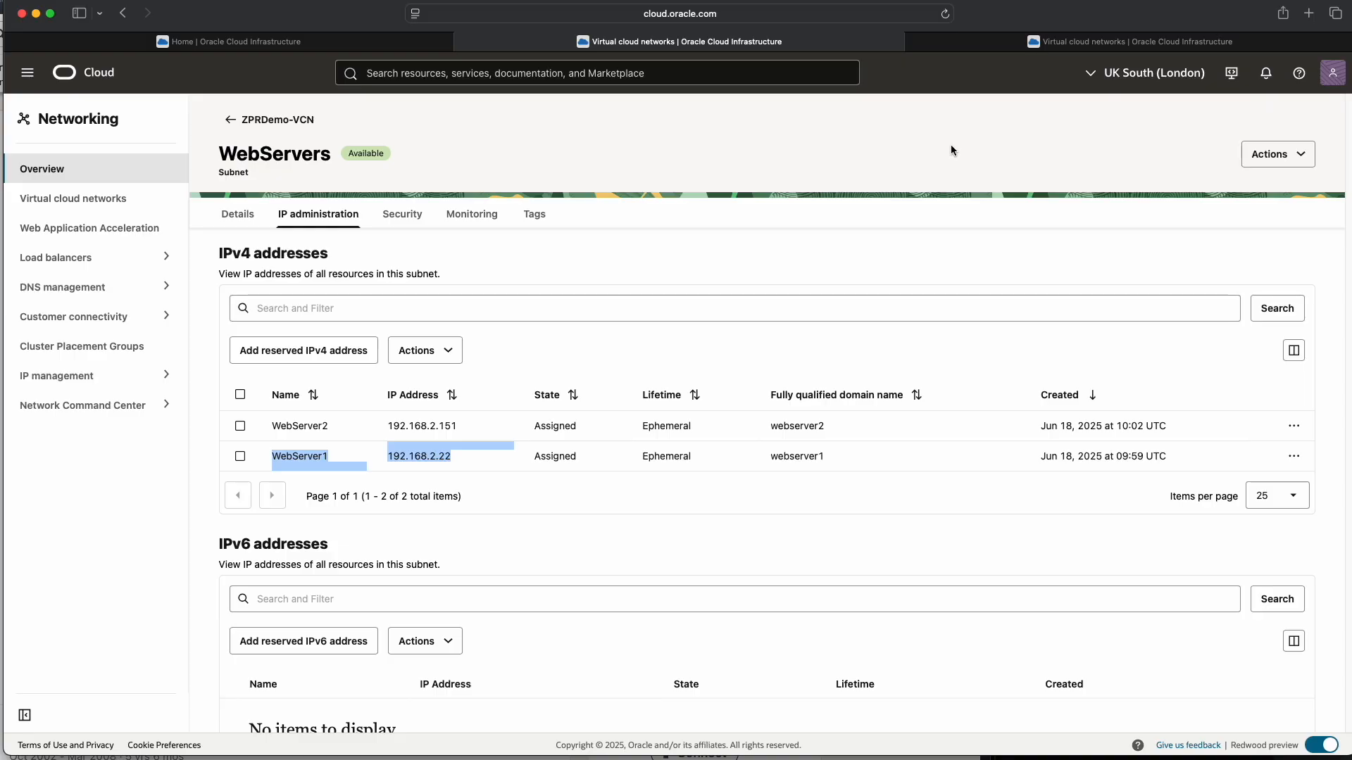
Open the WebServer1 compute instance and check the public IPv4 address in its networking details.
click(27, 76)
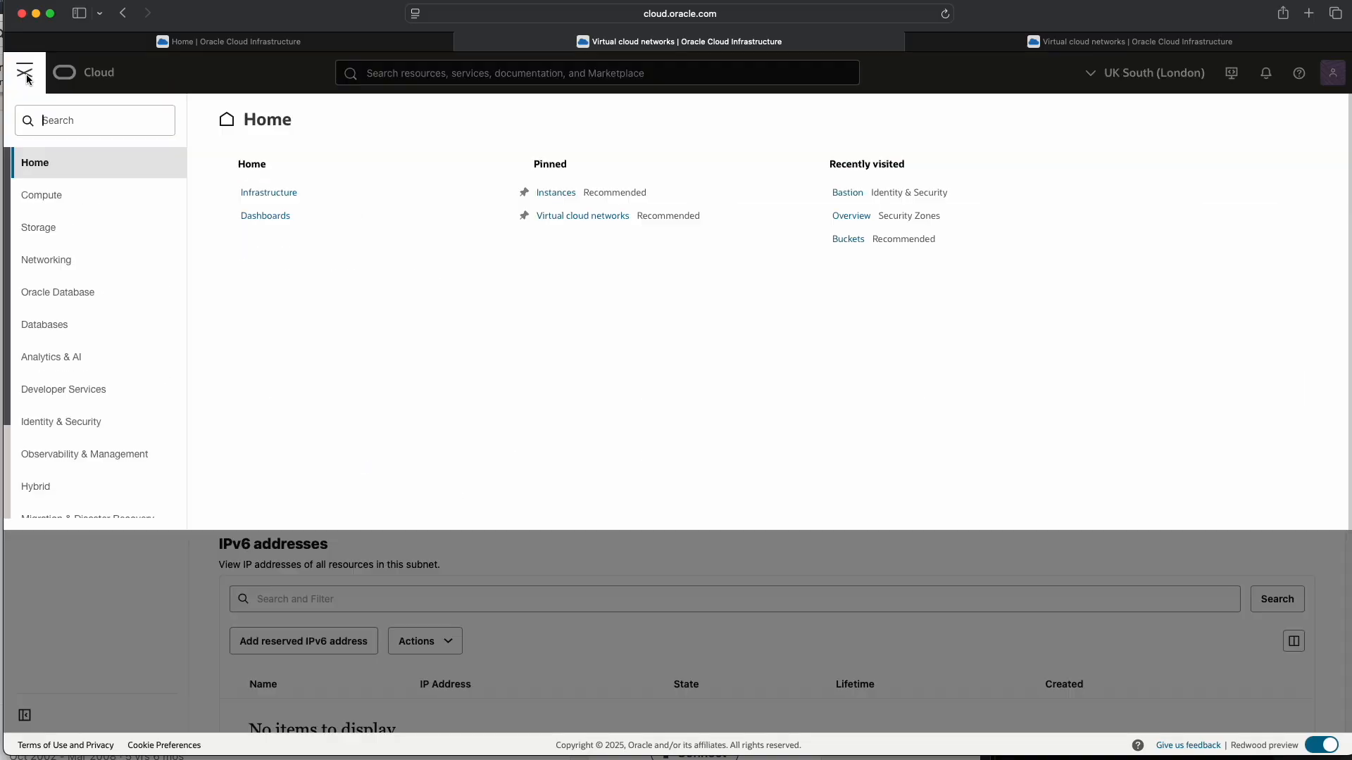
click(40, 194)
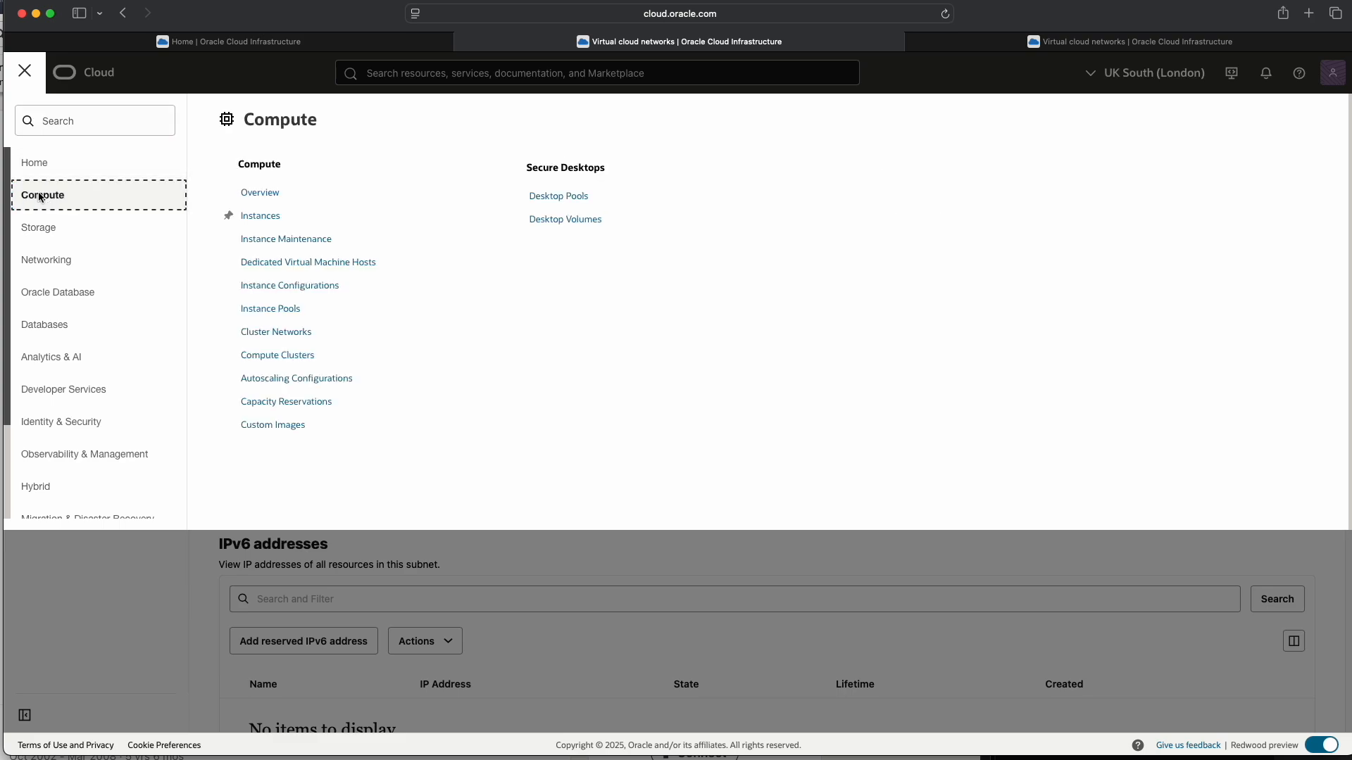
click(256, 215)
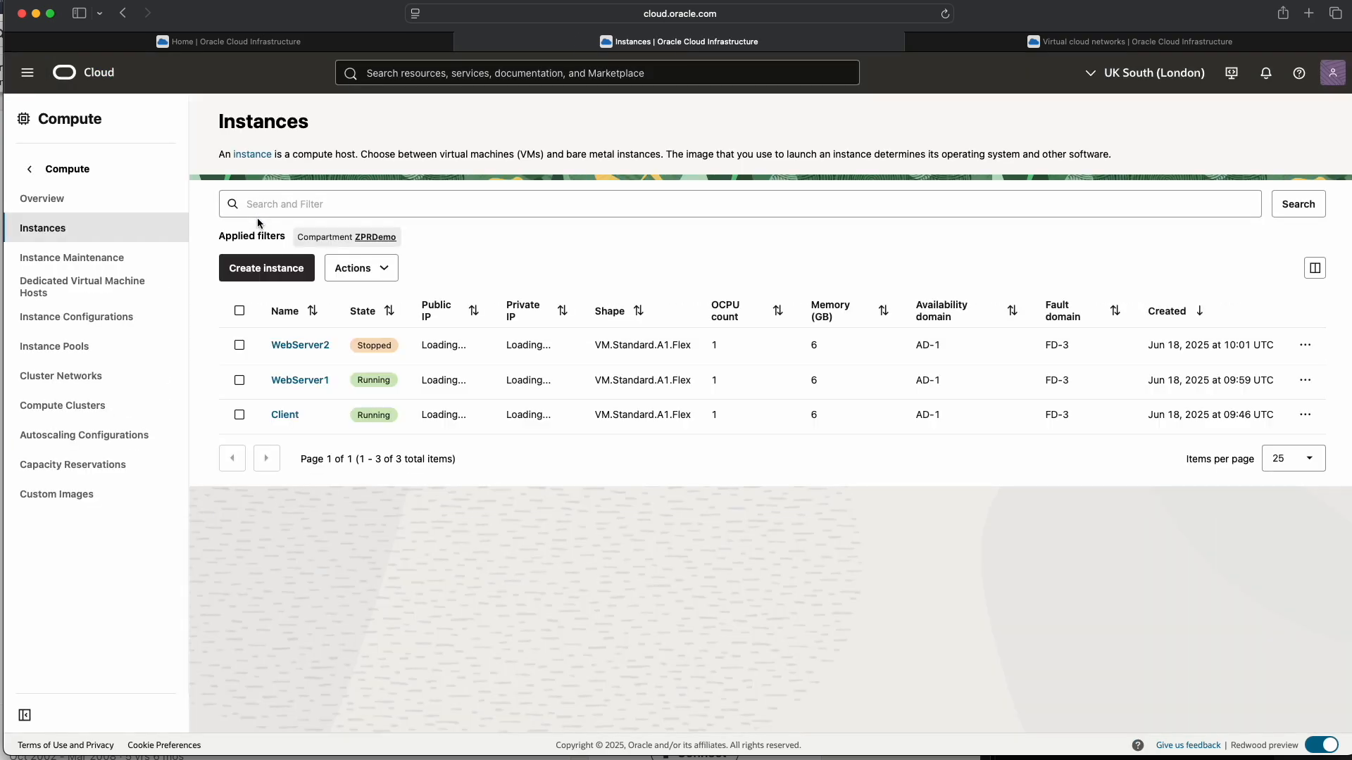
click(299, 381)
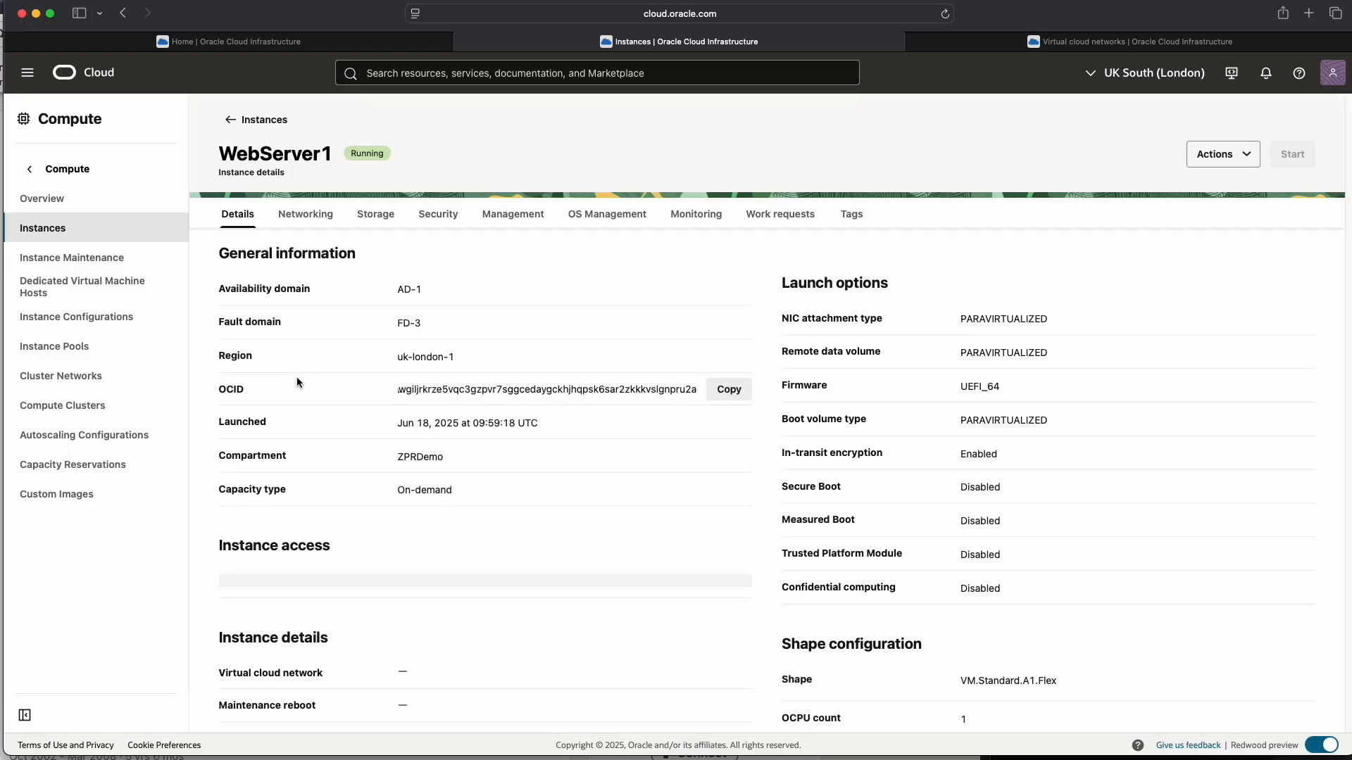
click(304, 216)
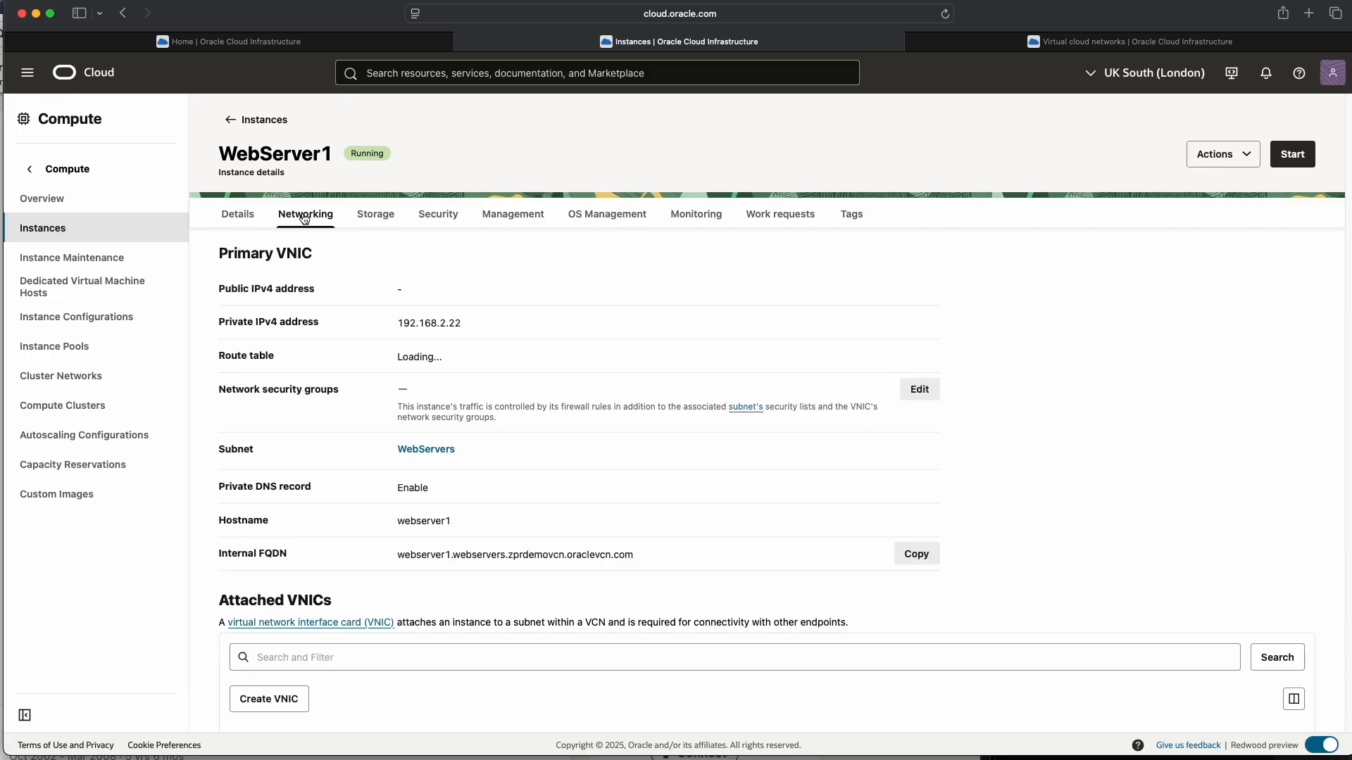
drag(437, 286, 394, 288)
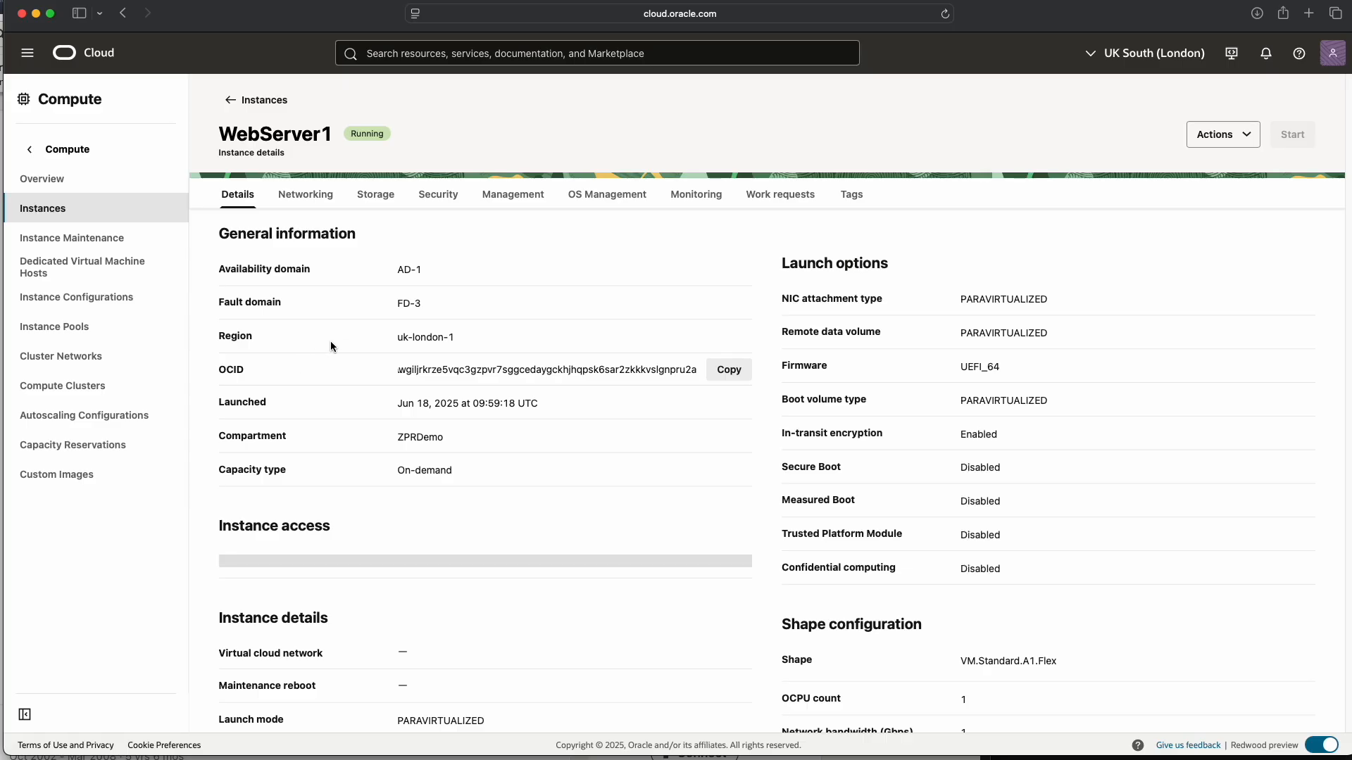
Find the Bastion plugin among WebServer1's Oracle Cloud Agent plugins by searching for "bastion", and enable it.
click(533, 197)
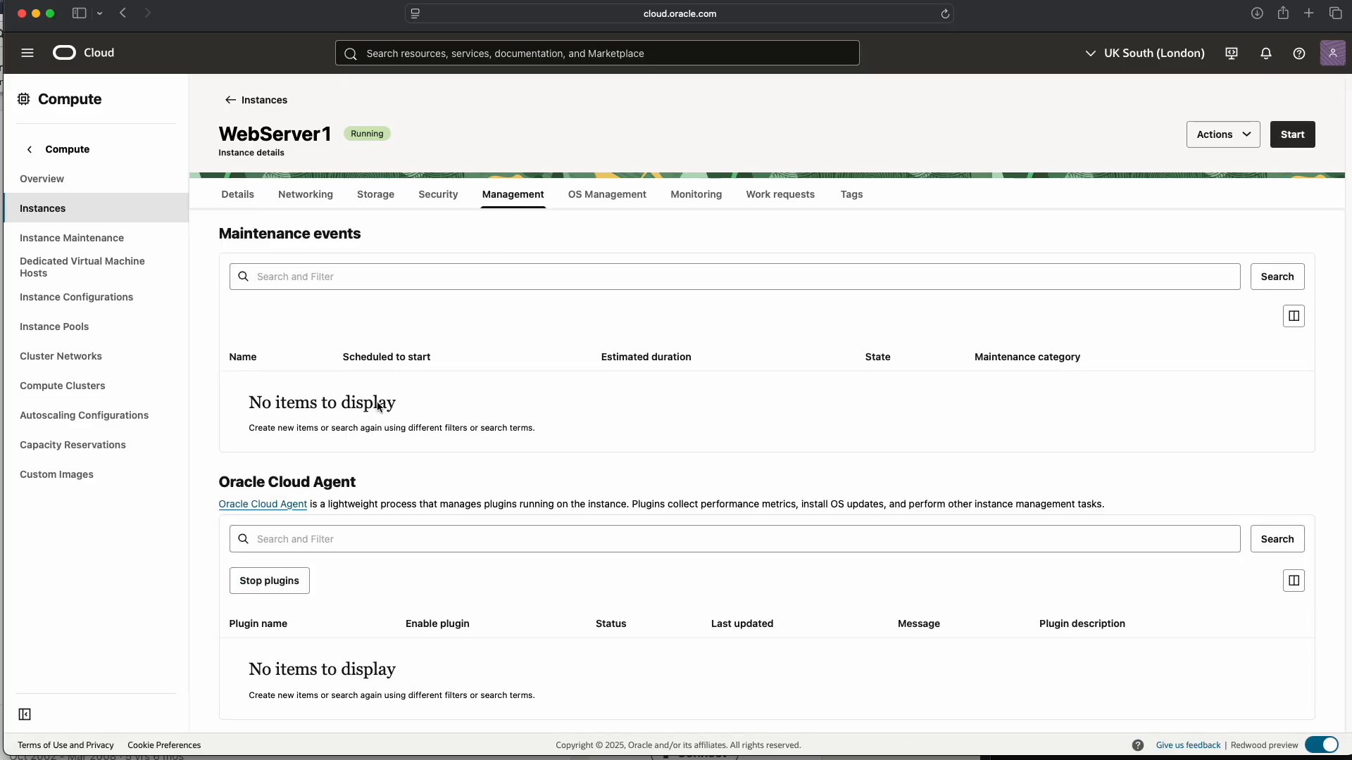
click(285, 539)
text(b)
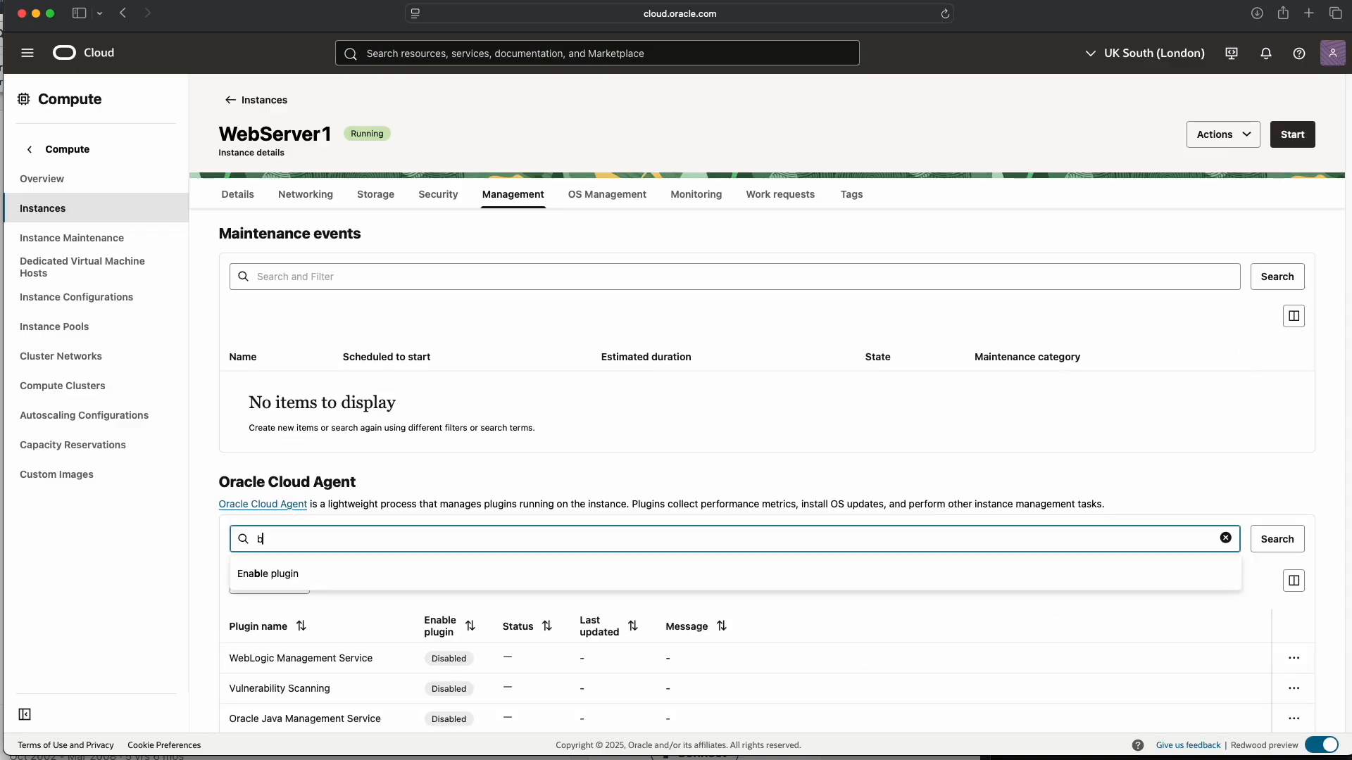
text(astion)
key(Return)
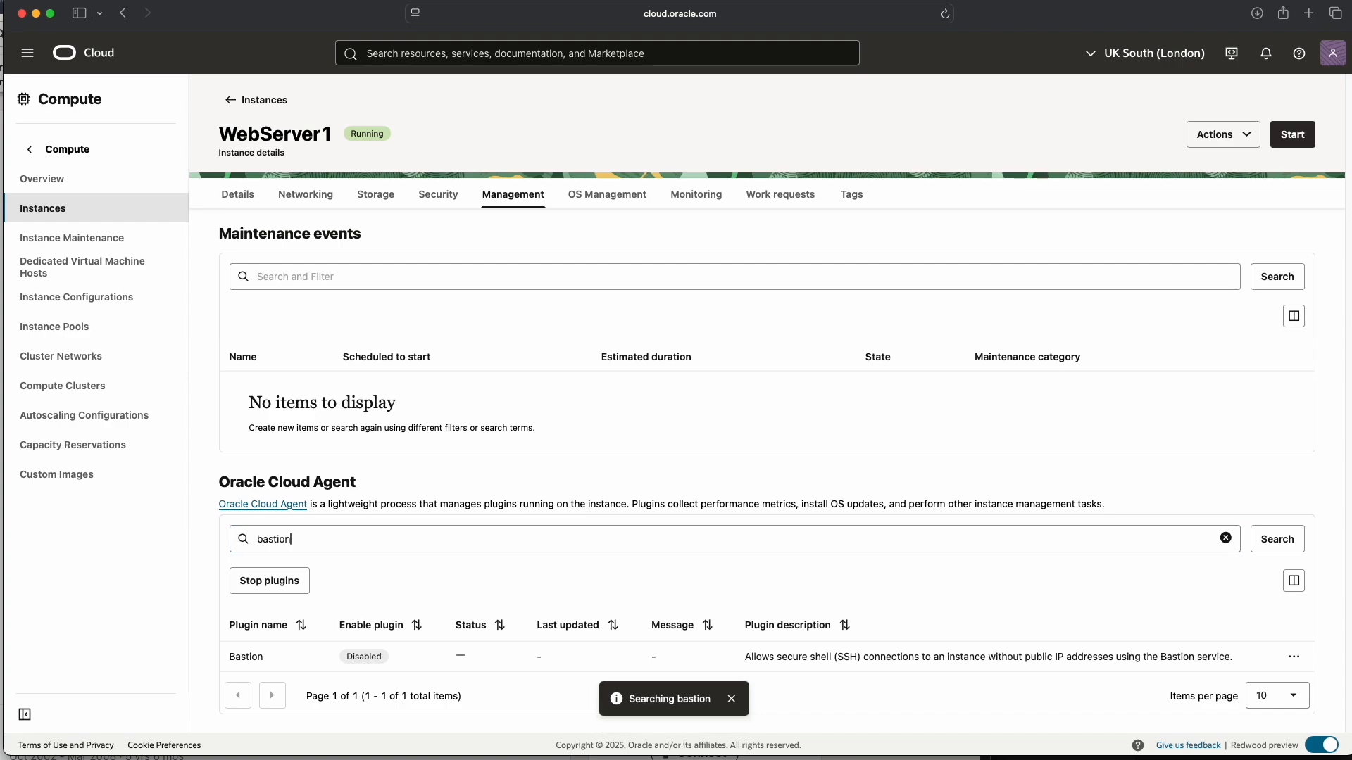
click(1293, 657)
click(1213, 692)
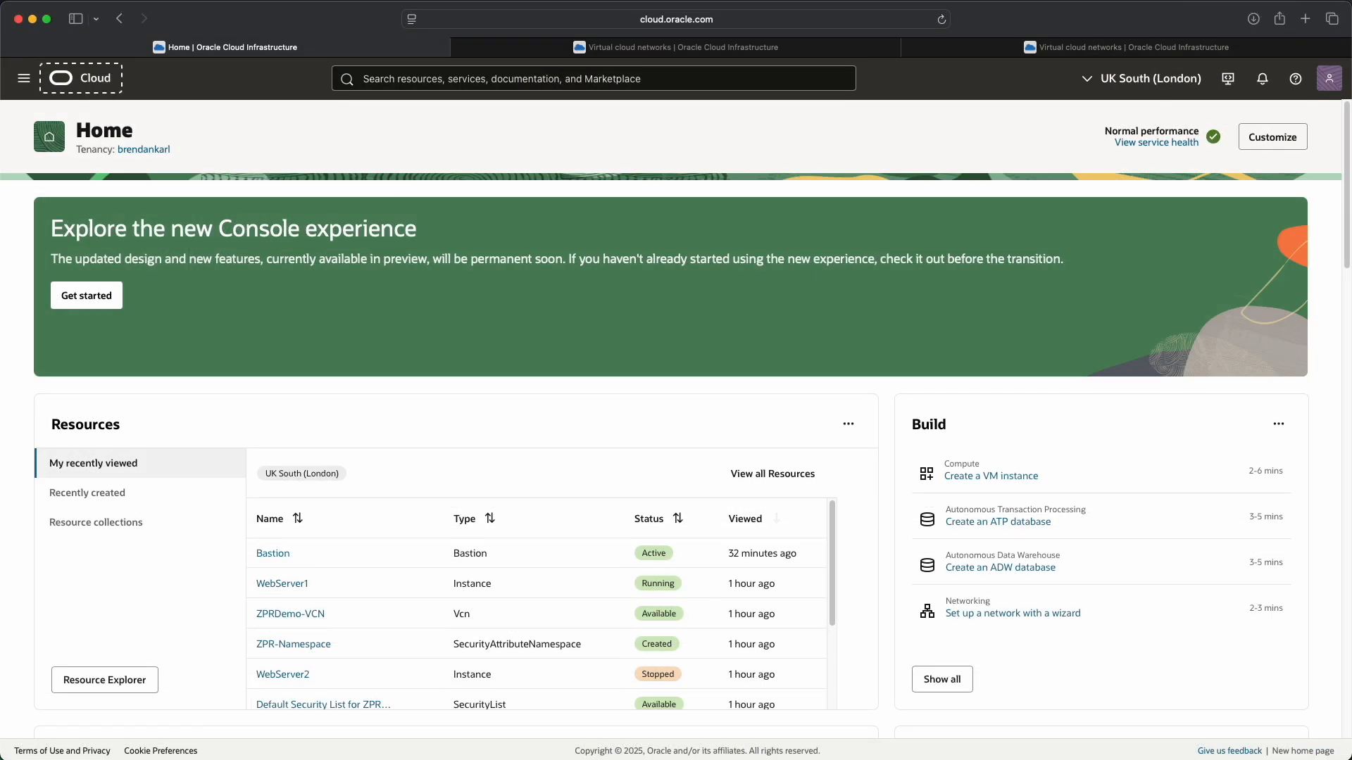
Start creating a bastion in the Identity & Security Bastion service and name it Bastion.
click(24, 78)
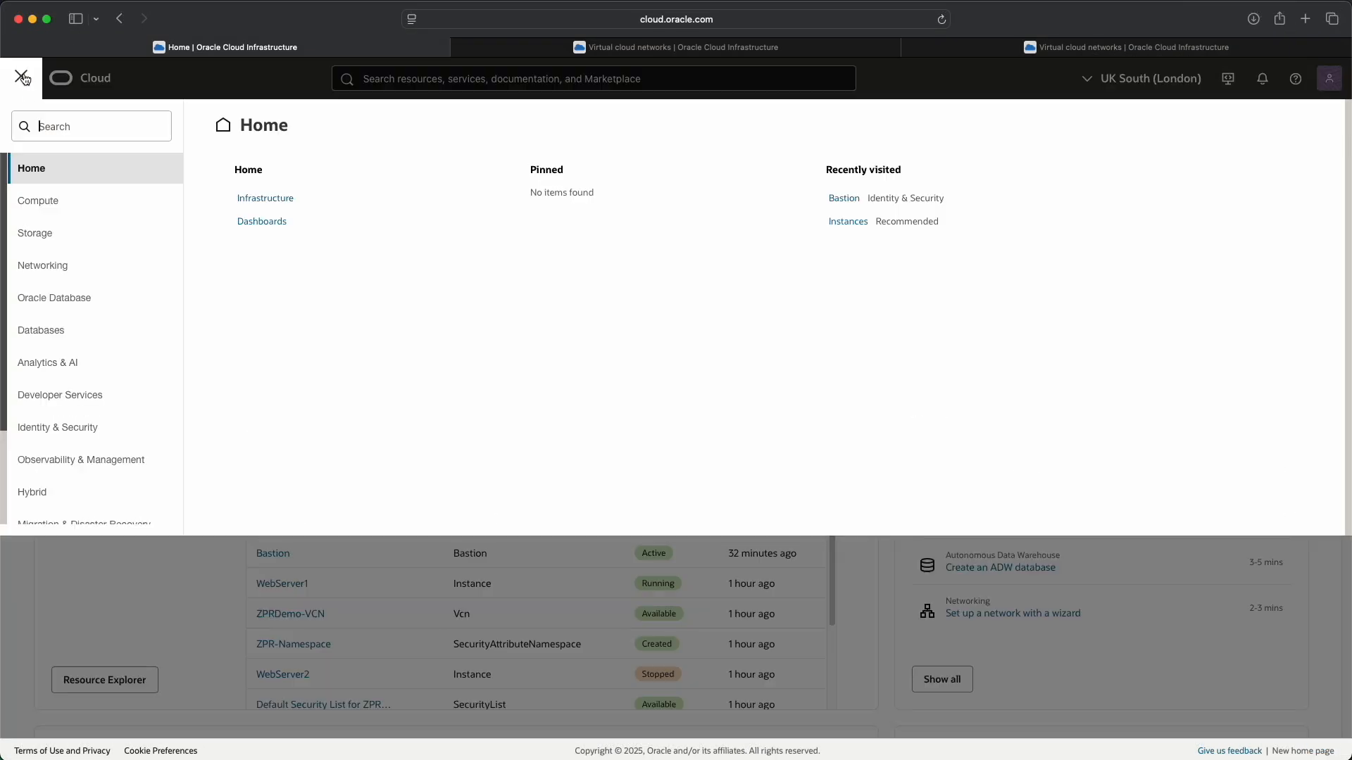
click(57, 428)
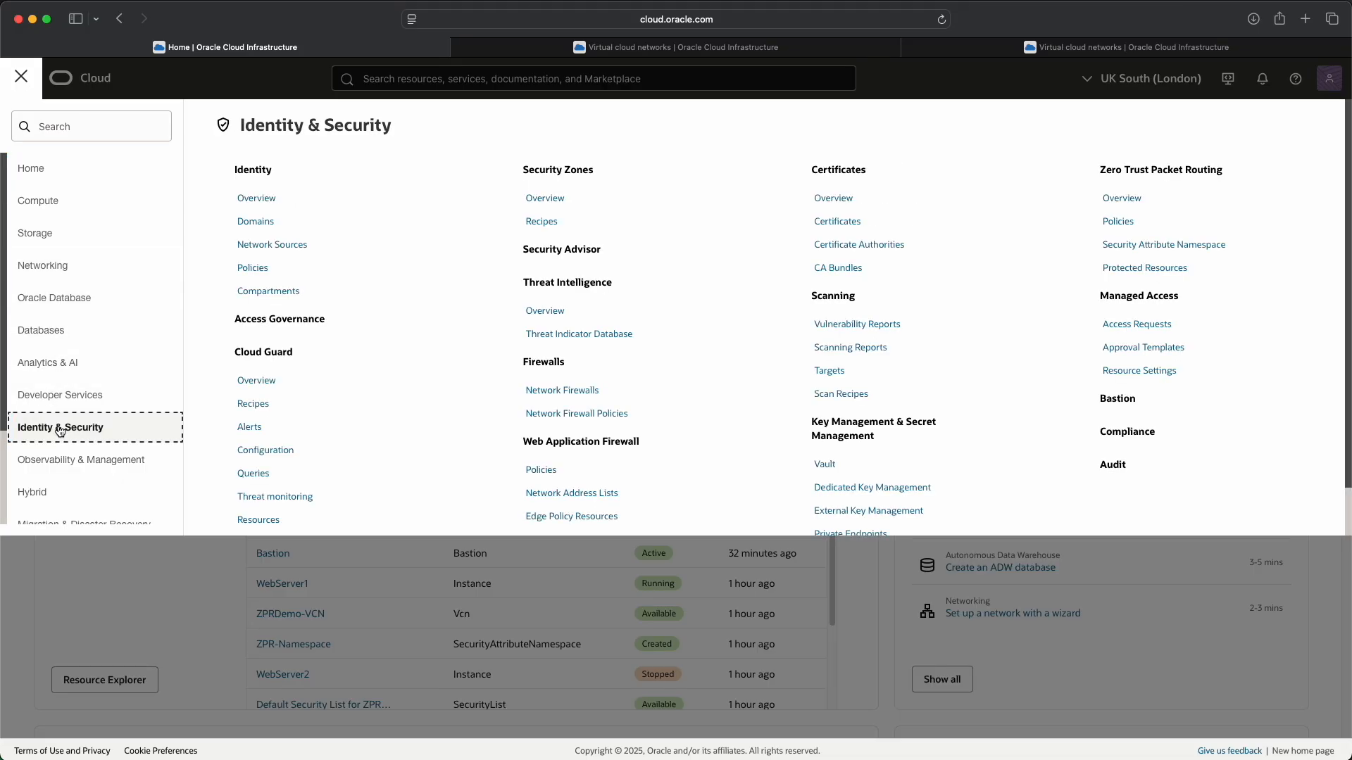
click(1113, 400)
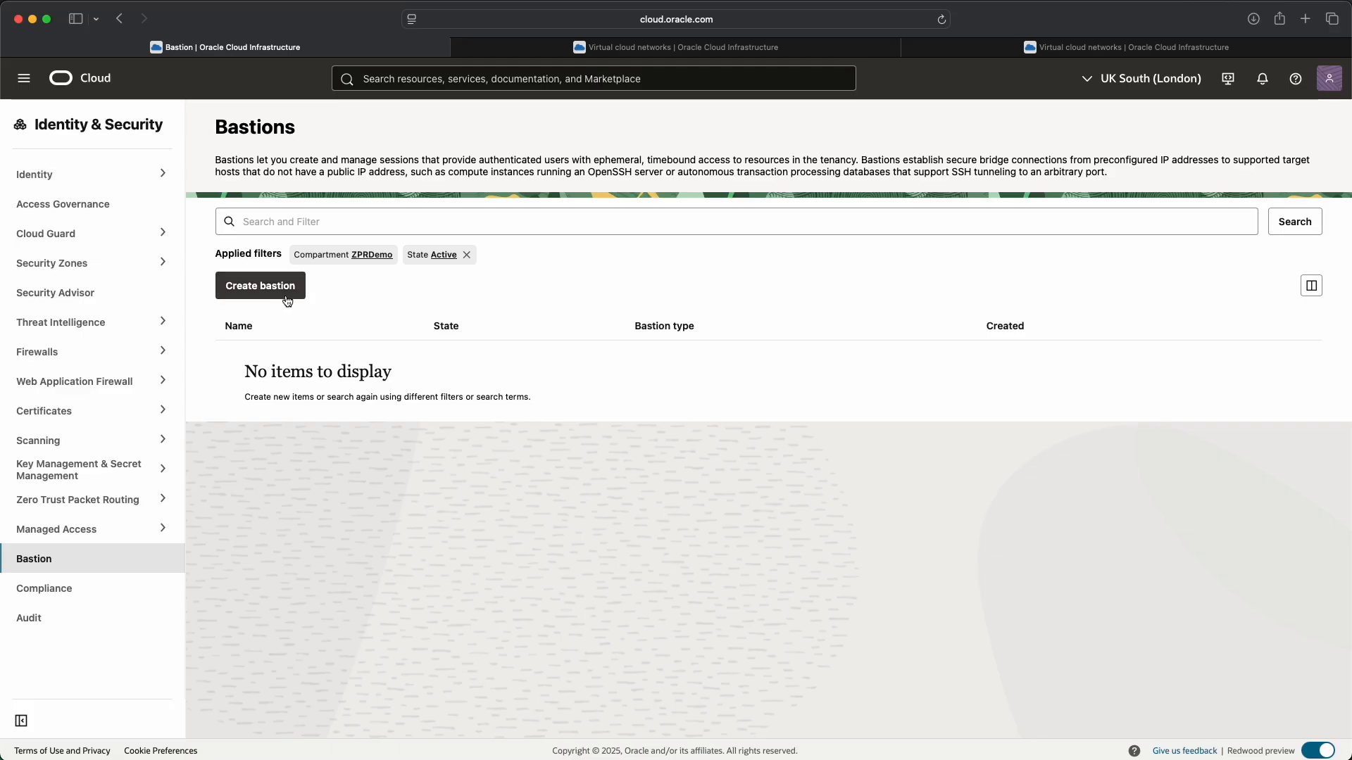
click(261, 285)
drag(159, 200, 74, 200)
key(BackSpace)
Set the bastion's target virtual cloud network to ZPRDemo-VCN and its target subnet to WebServers.
click(368, 294)
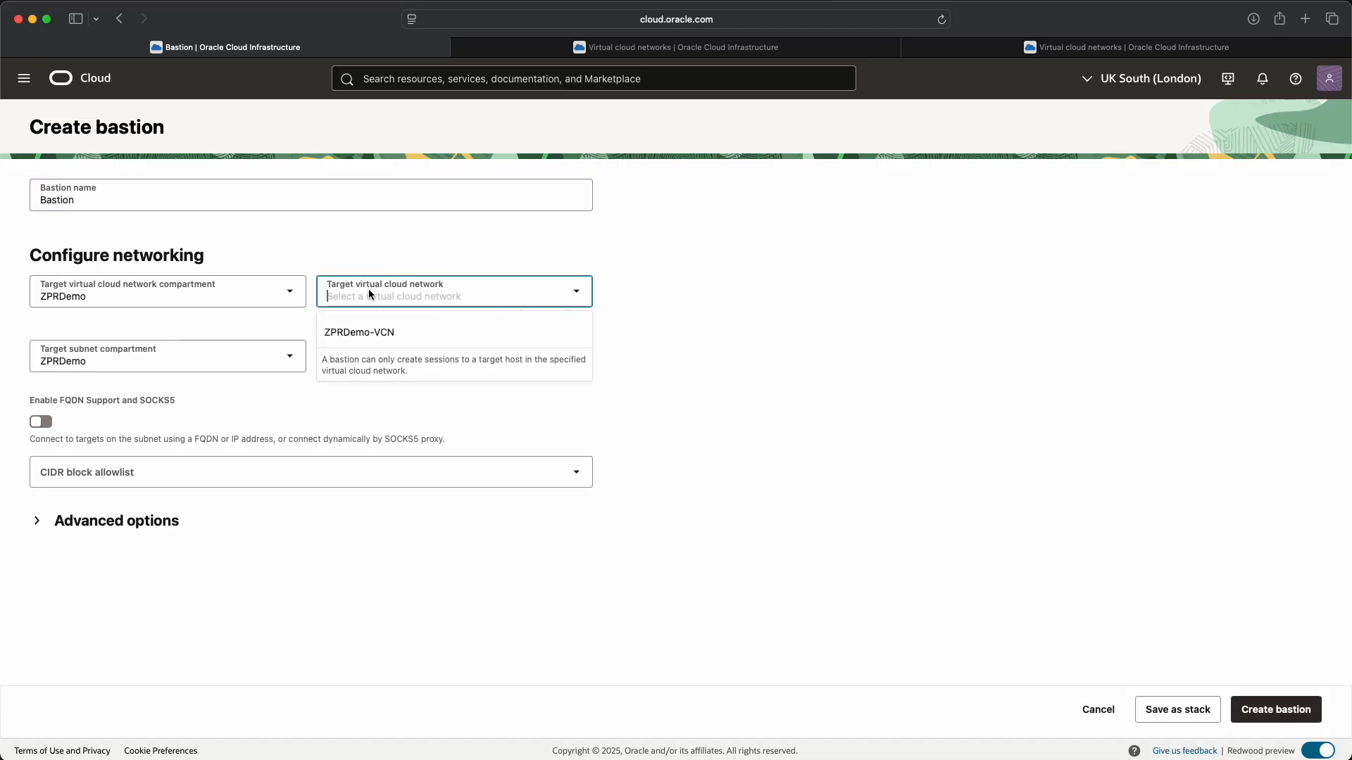
click(378, 328)
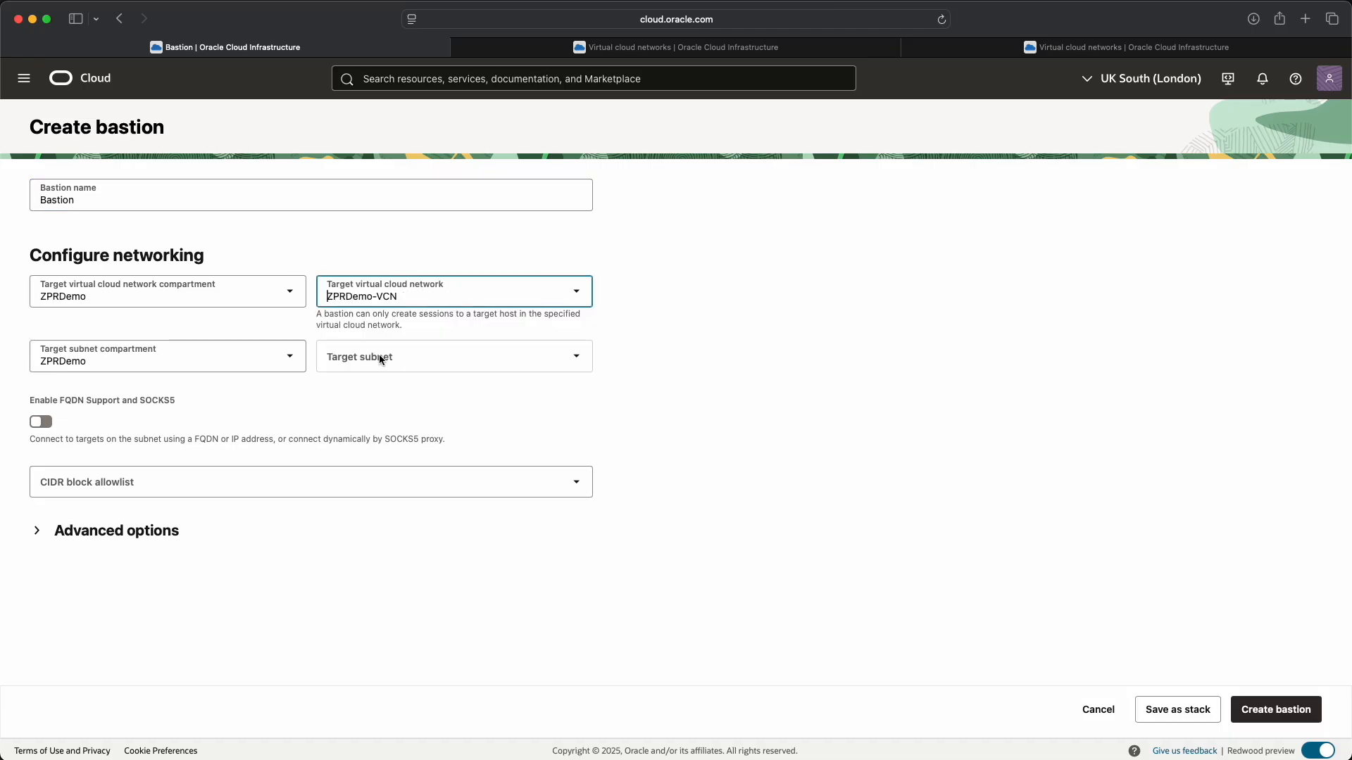
click(379, 354)
click(378, 384)
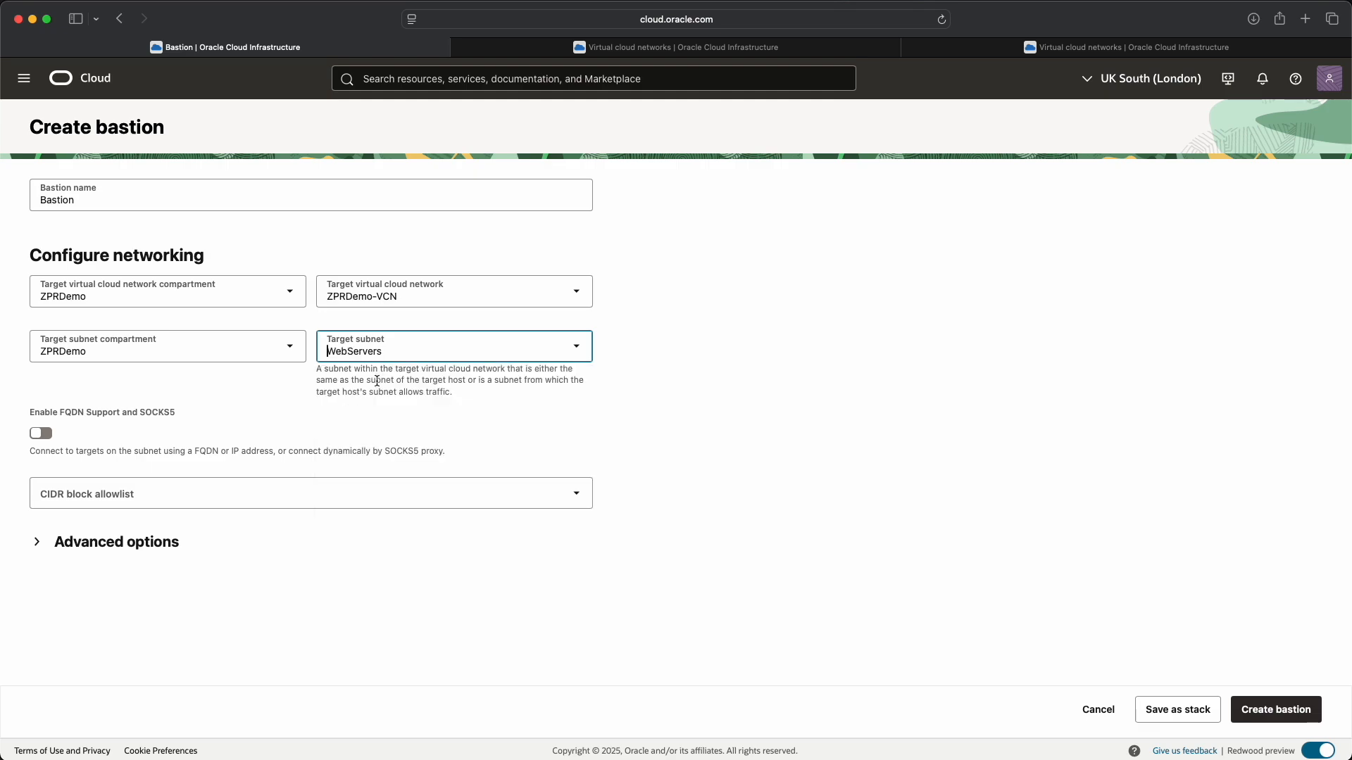
Add 0.0.0.0/0 to the bastion's CIDR block allowlist and create the bastion after reviewing its advanced options.
click(104, 488)
text(0.0.0.0/0)
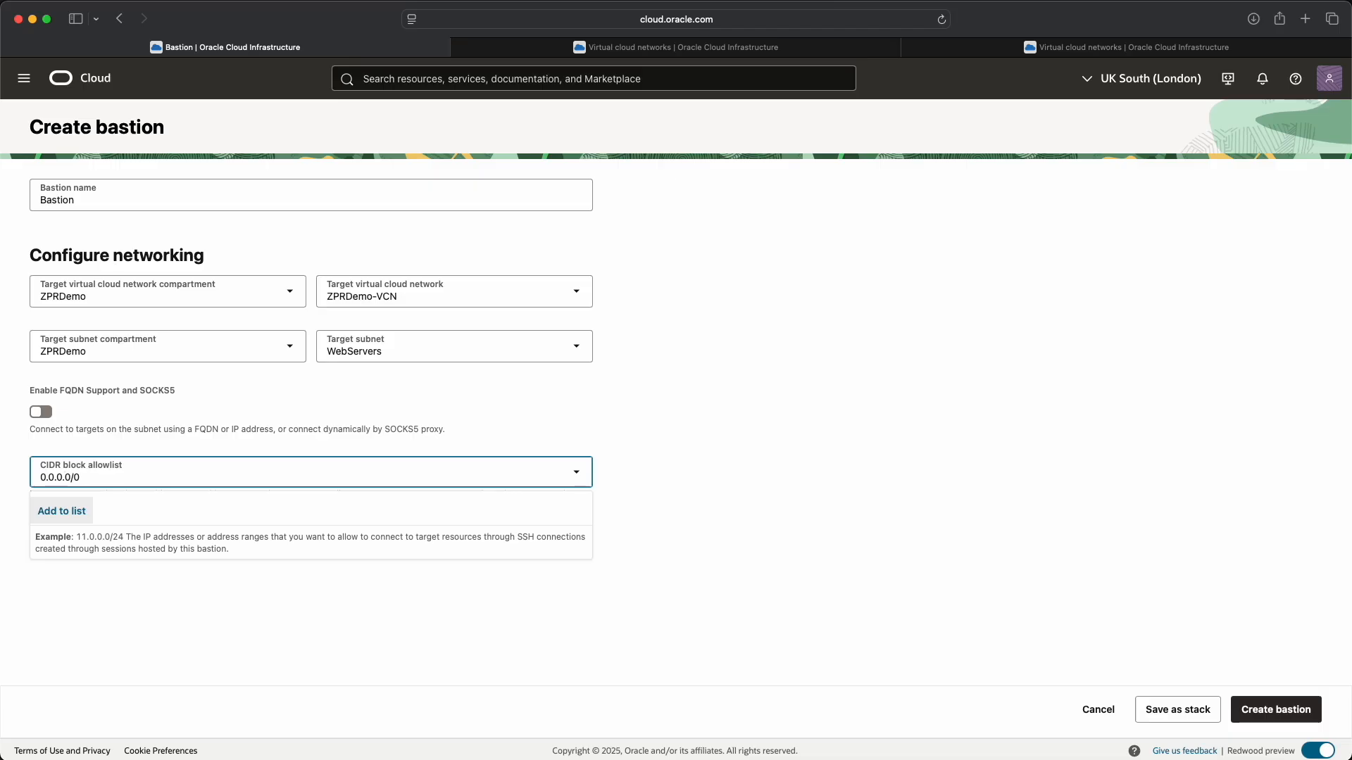
click(65, 512)
click(37, 525)
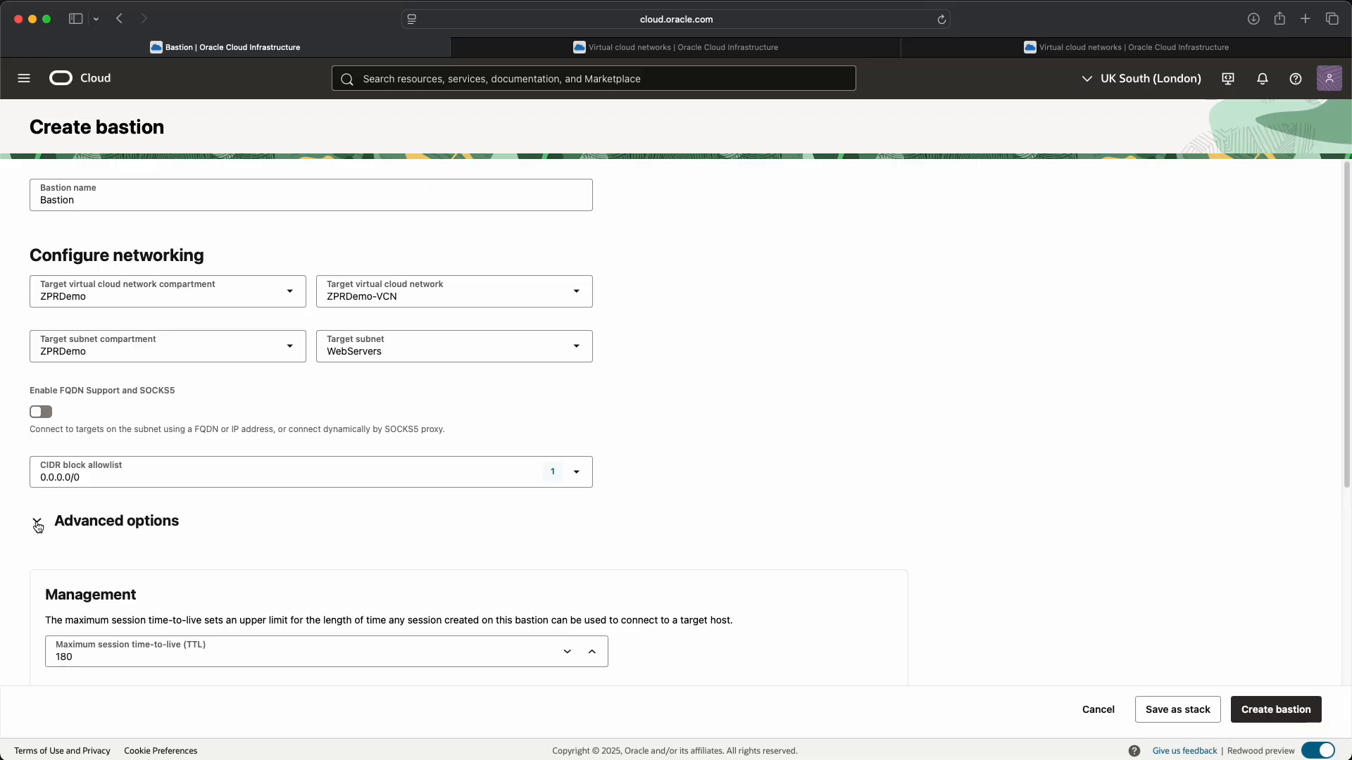
scroll(860, 585, down, 2)
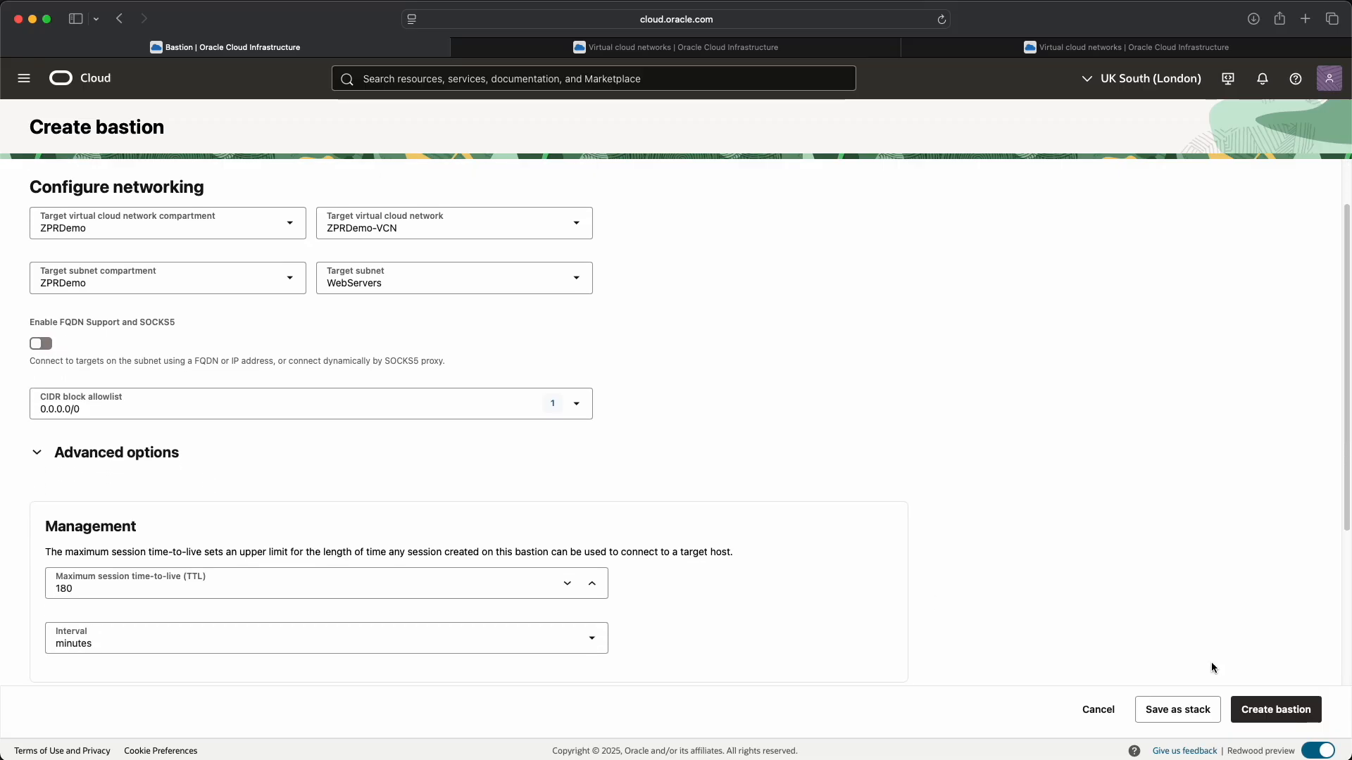
click(1291, 718)
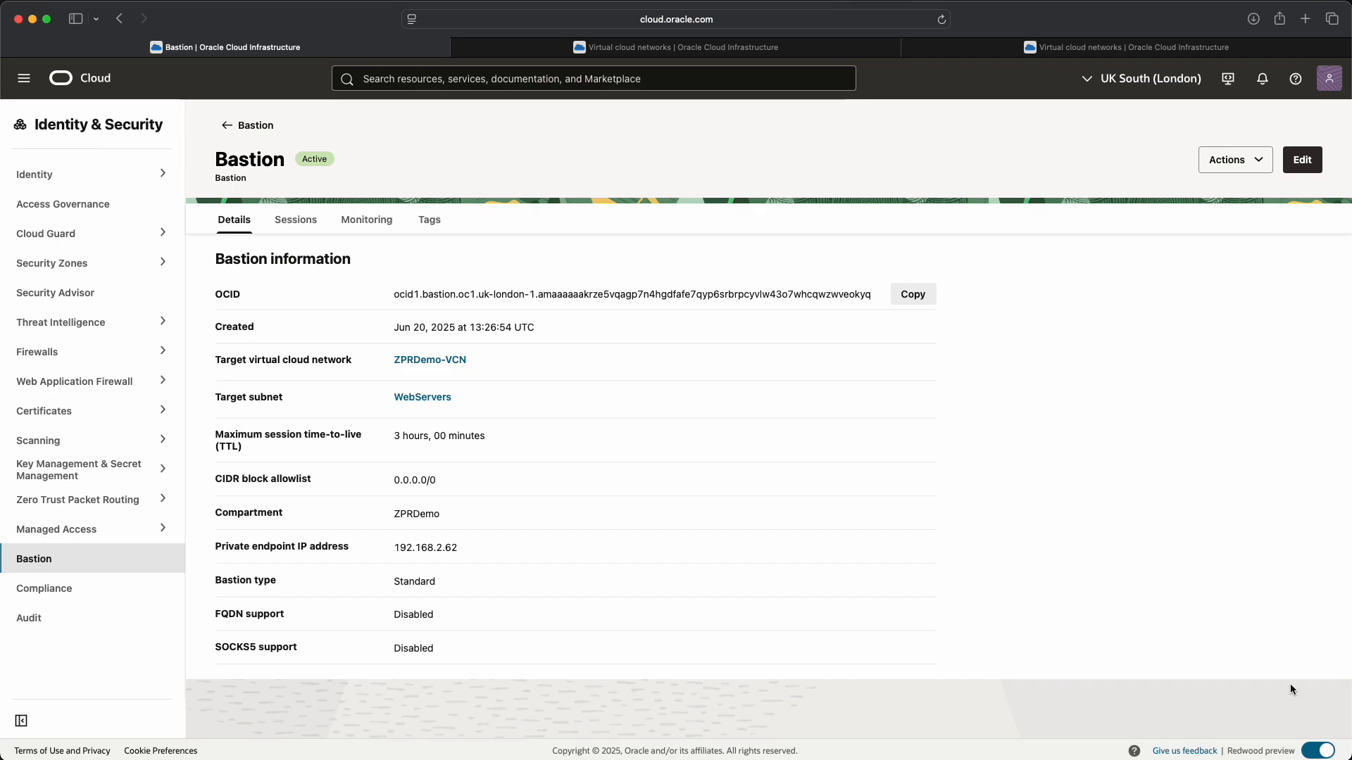
Set up a new Managed SSH session on the bastion with username opc and compute instance WebServer1.
click(310, 214)
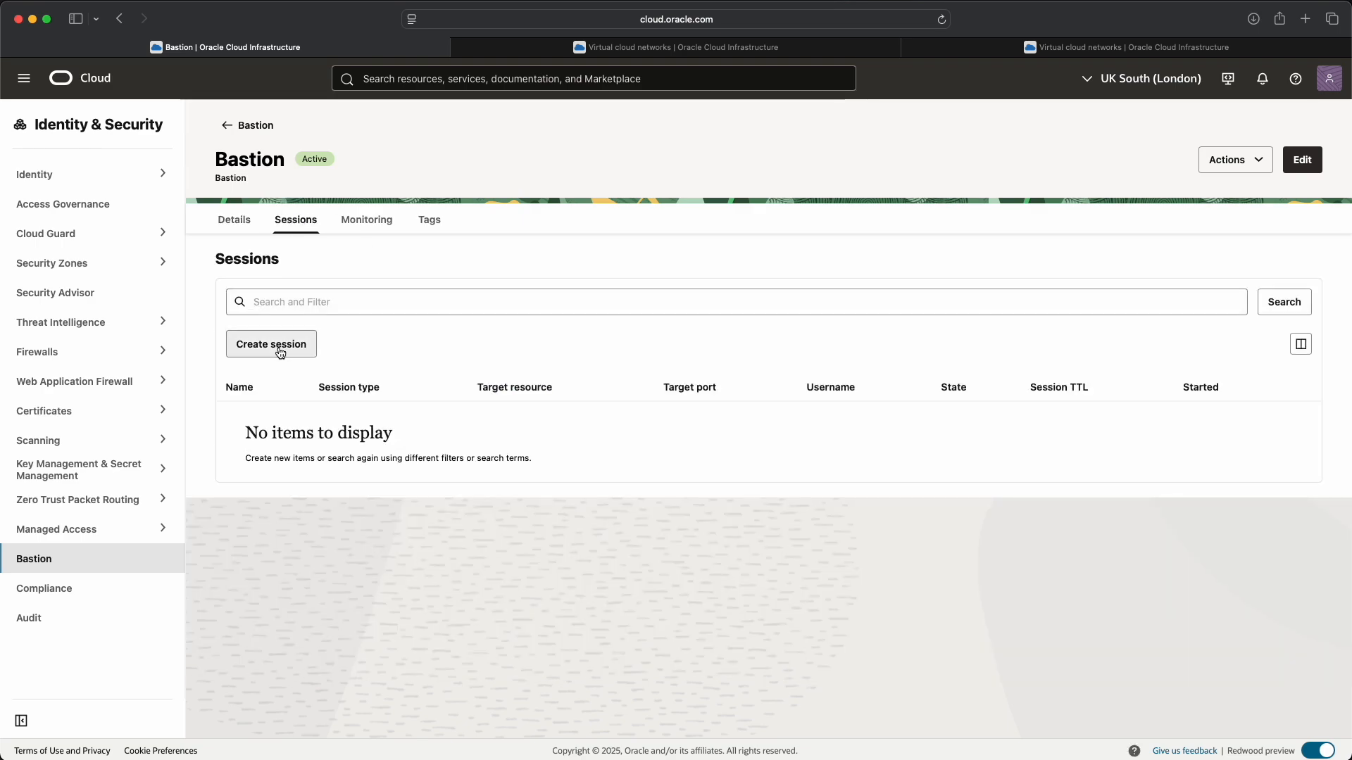
click(280, 352)
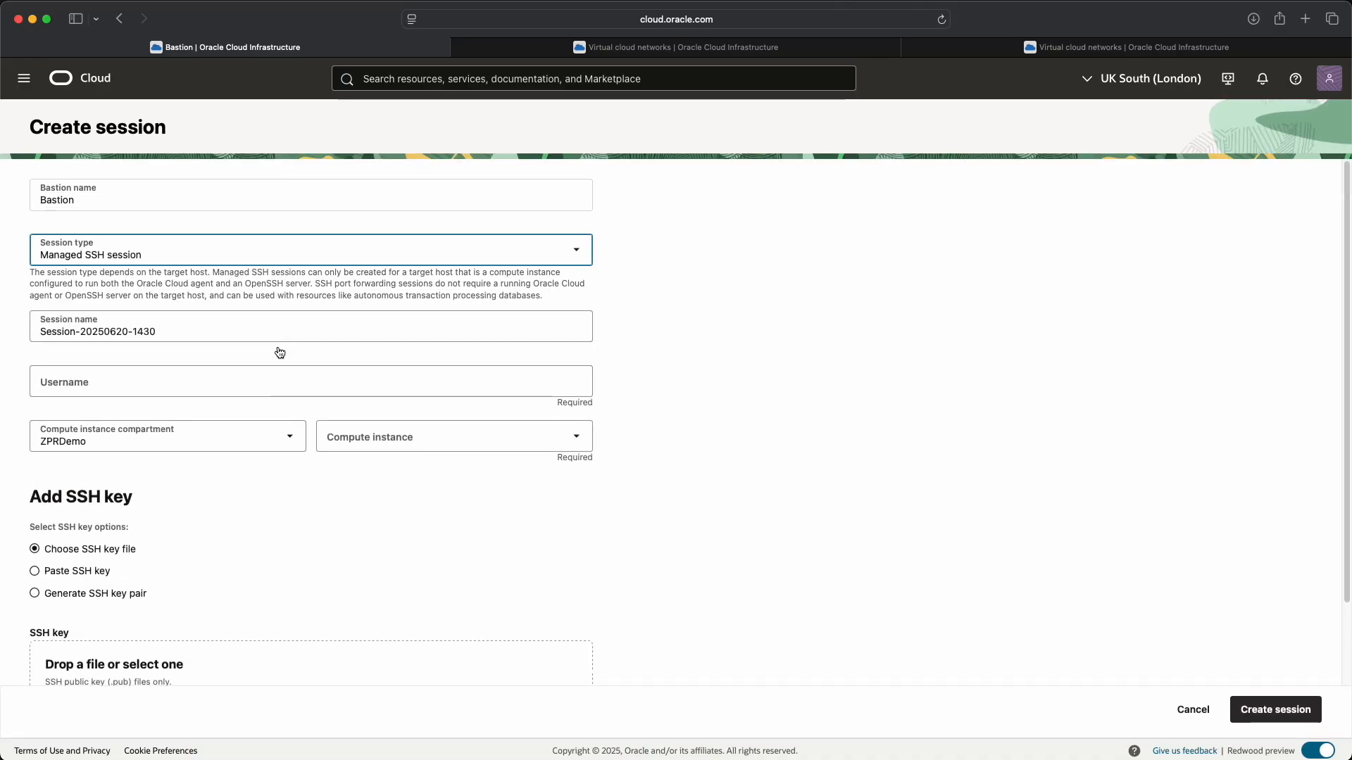
click(578, 255)
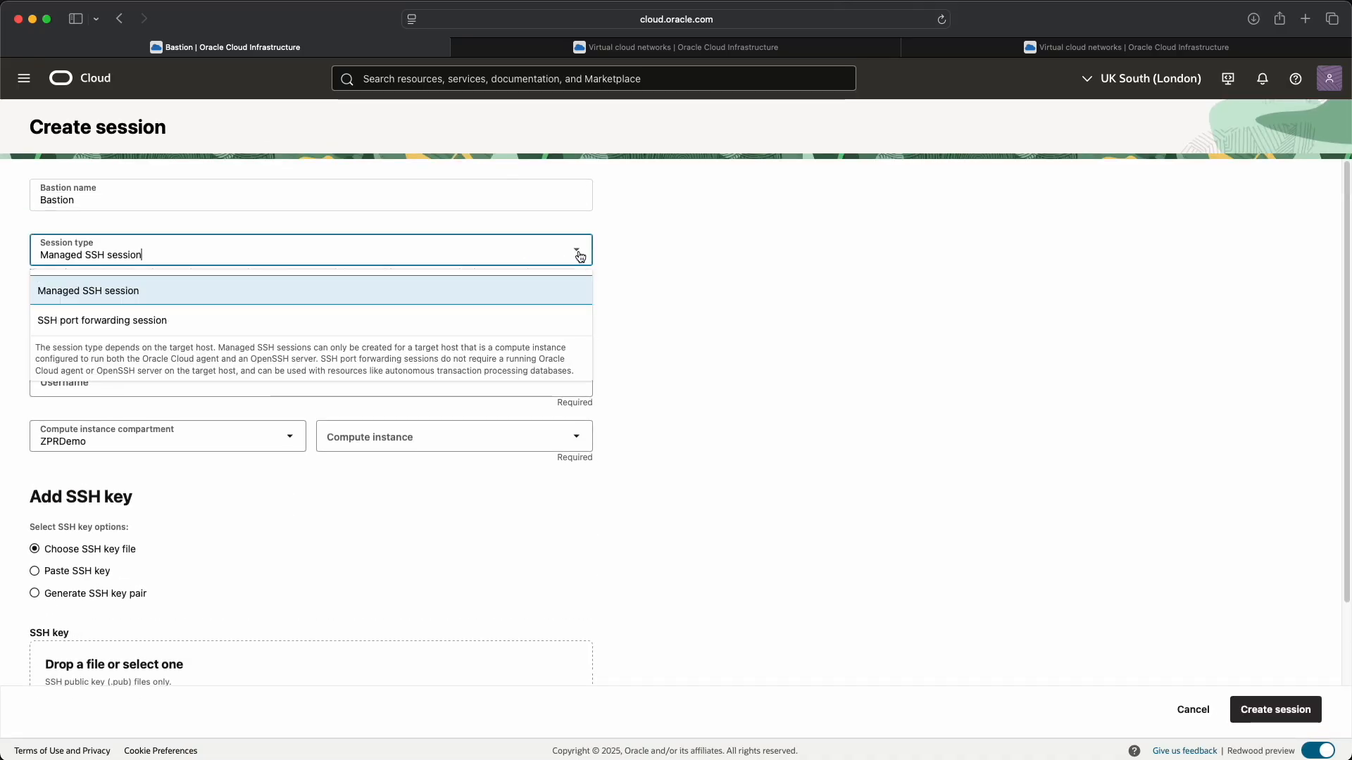
click(190, 296)
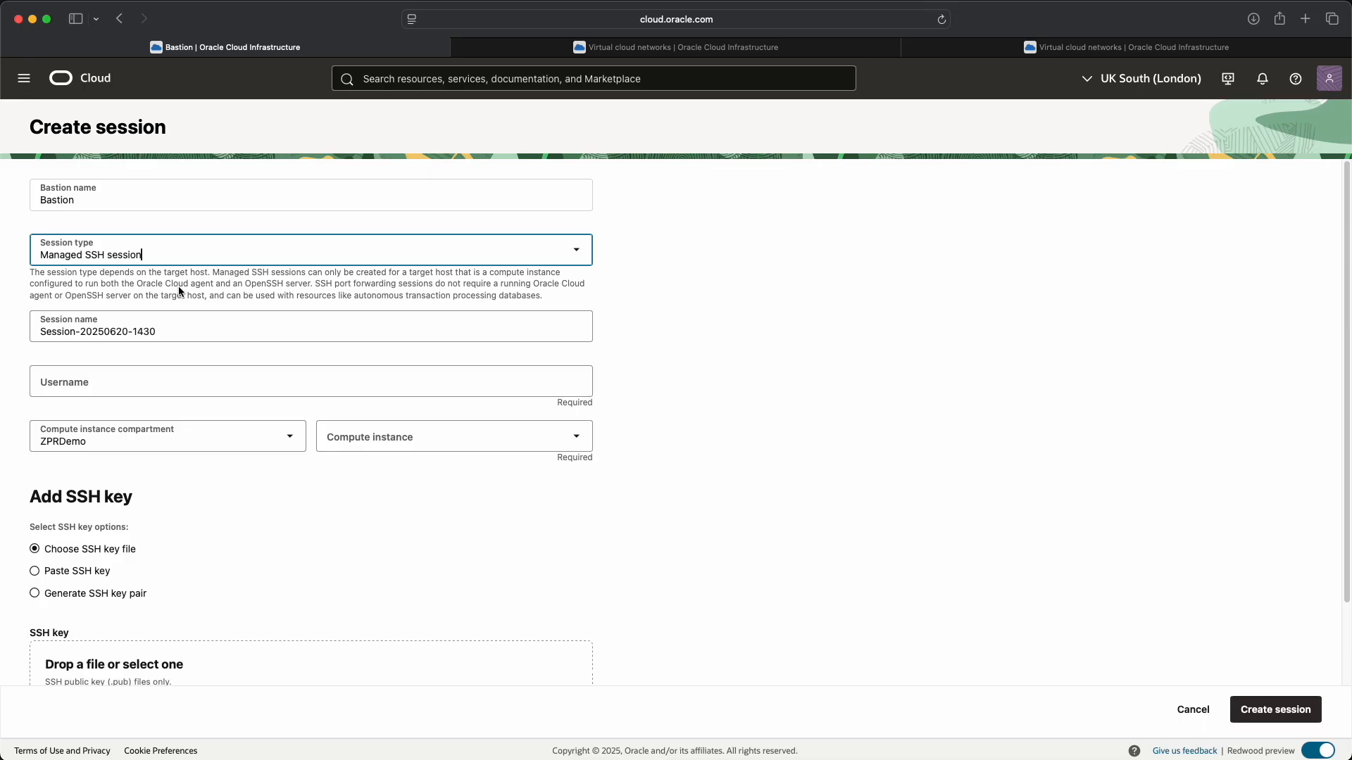
click(122, 387)
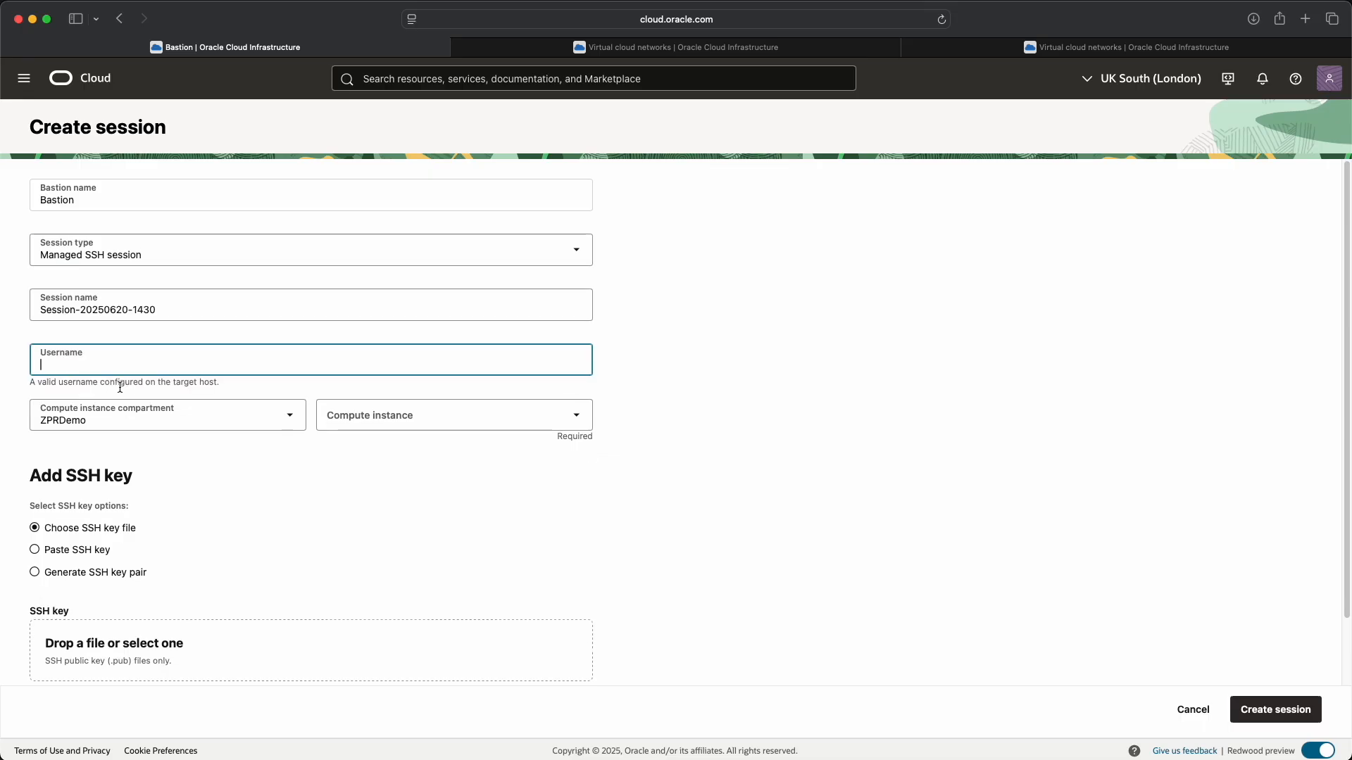
click(383, 423)
click(384, 483)
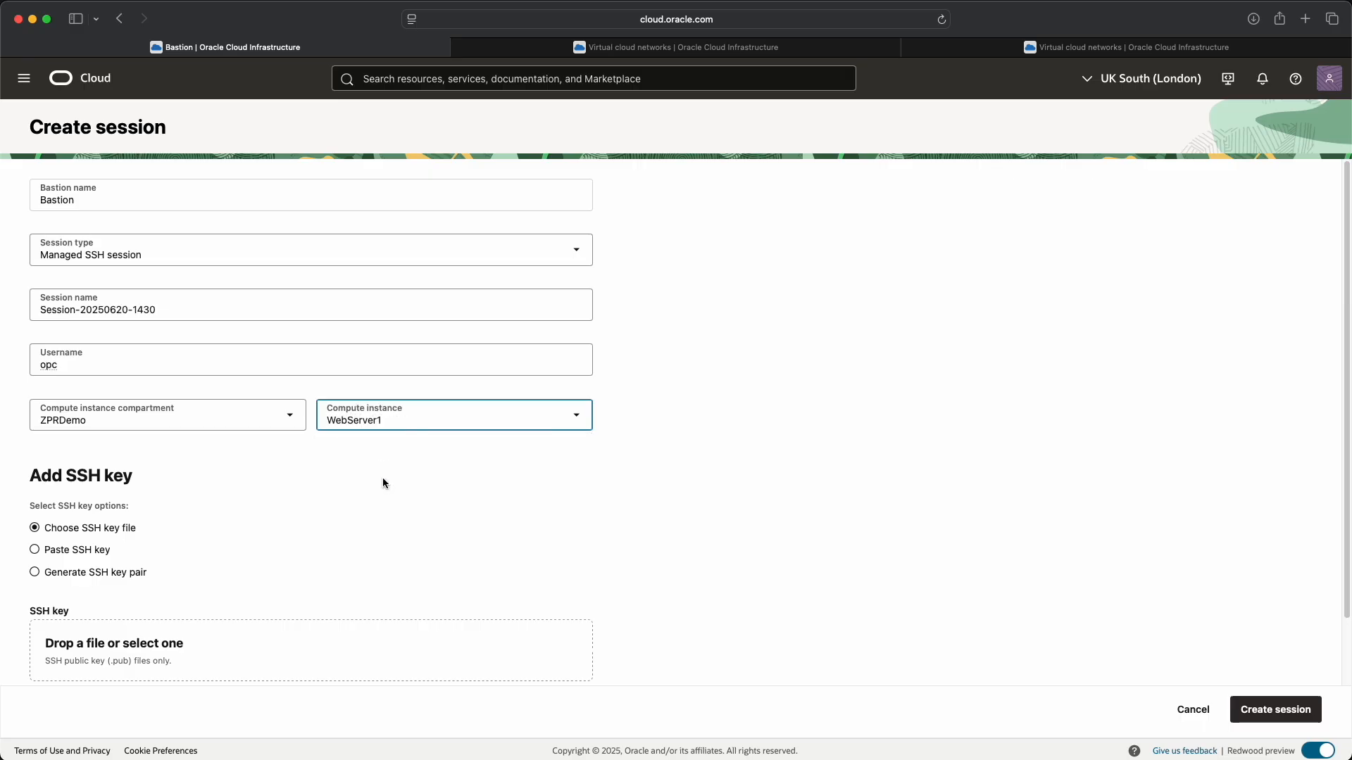
Upload WebServer1.key.pub from Downloads as the session's SSH key and review the session's advanced options.
scroll(382, 483, down, 2)
click(157, 599)
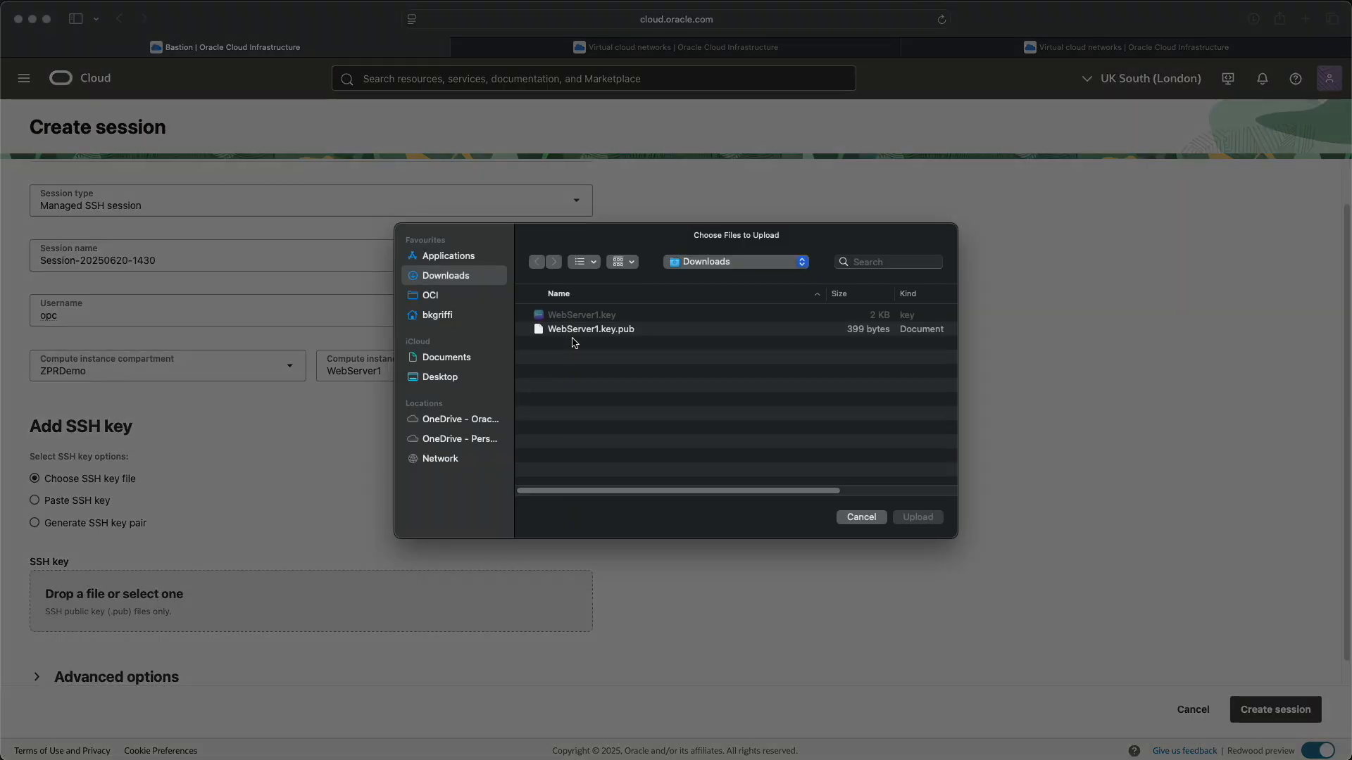
click(577, 331)
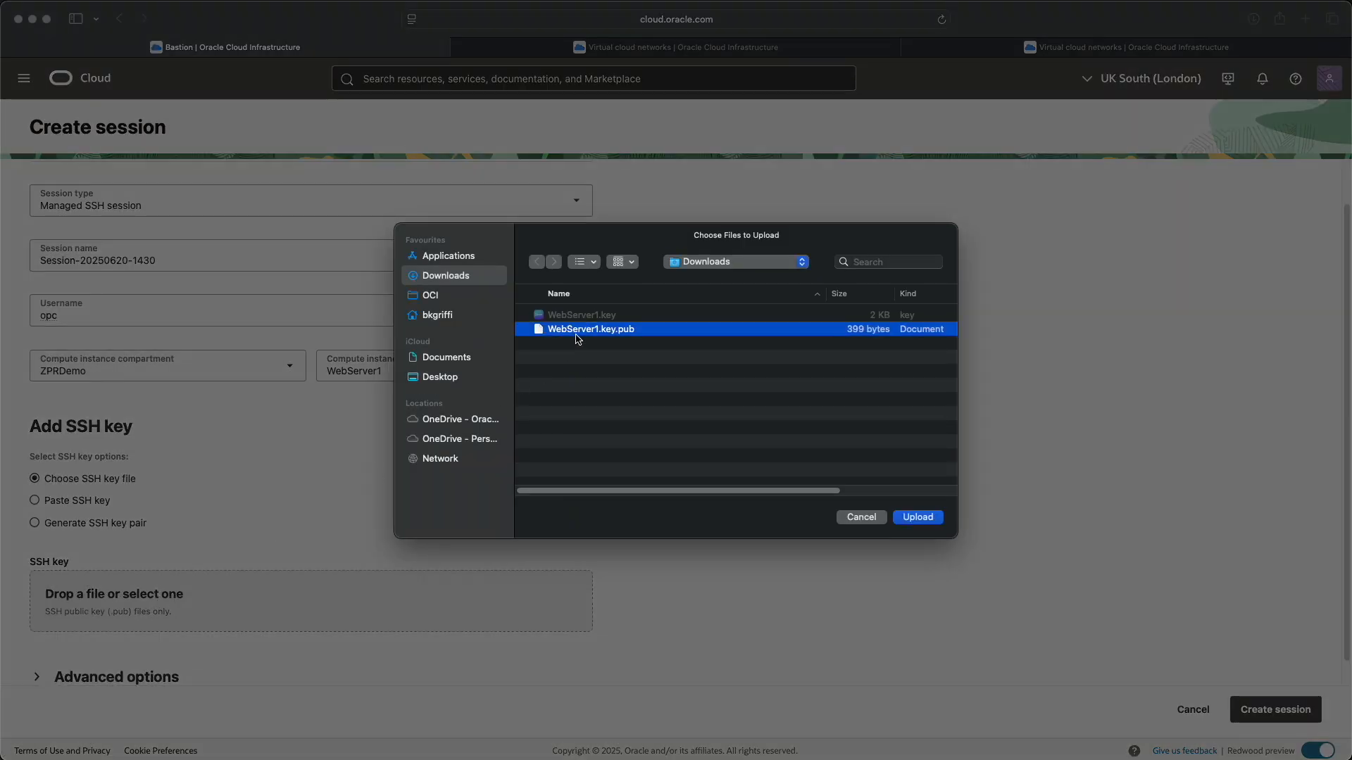
click(916, 519)
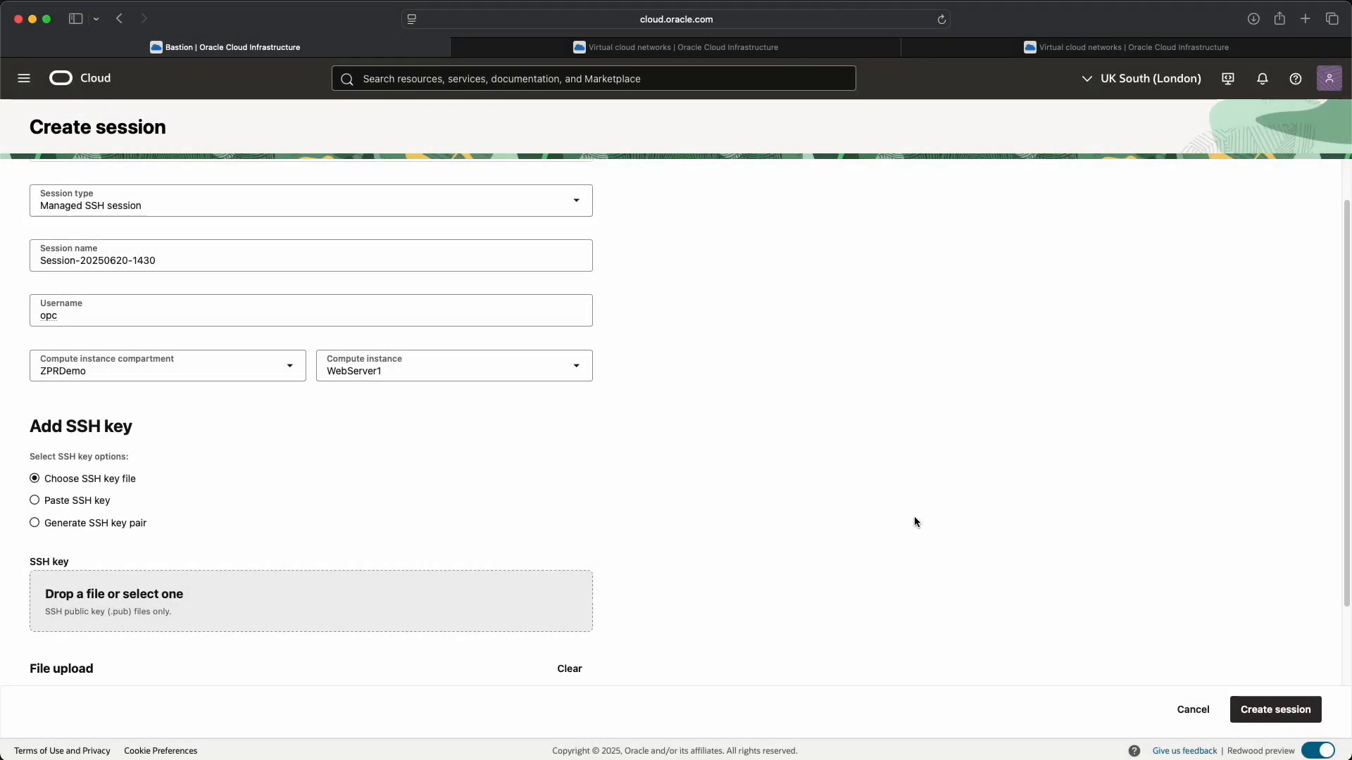
scroll(915, 519, down, 3)
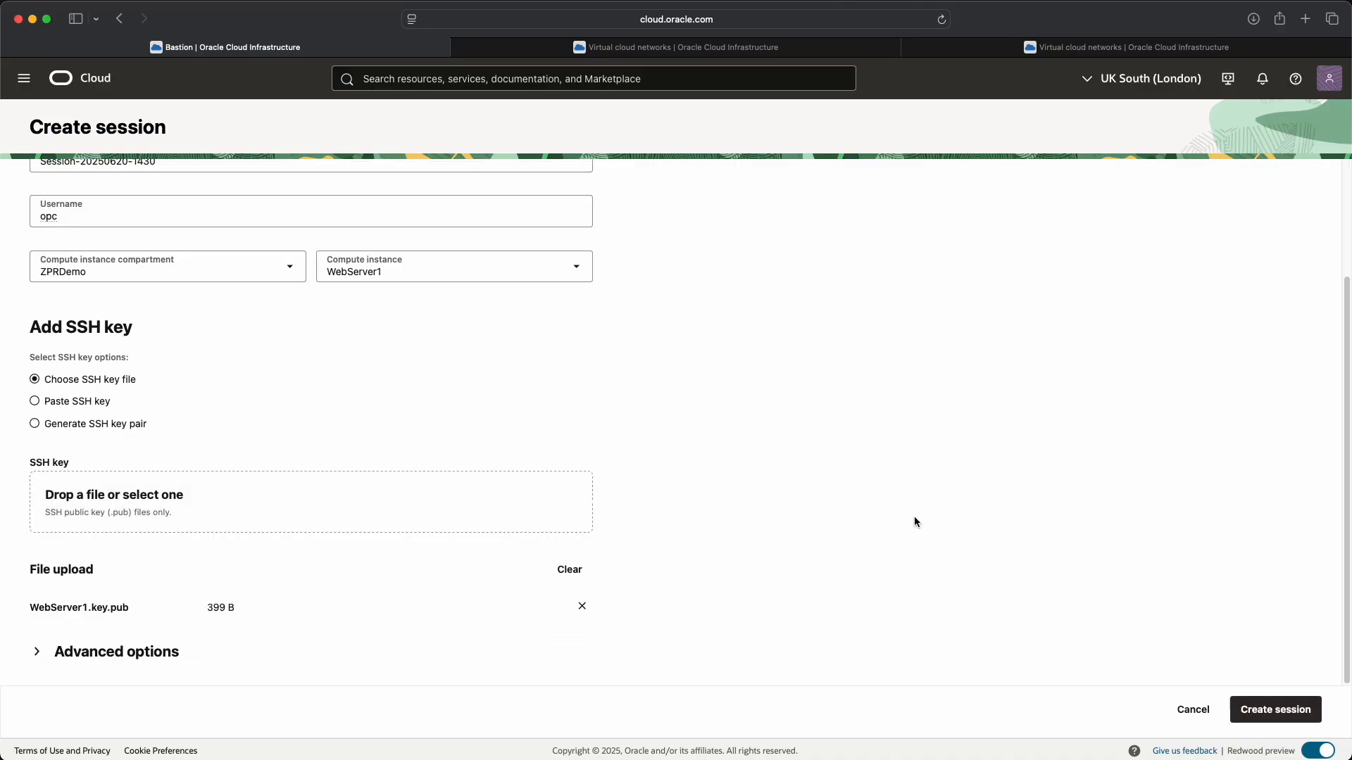
click(37, 654)
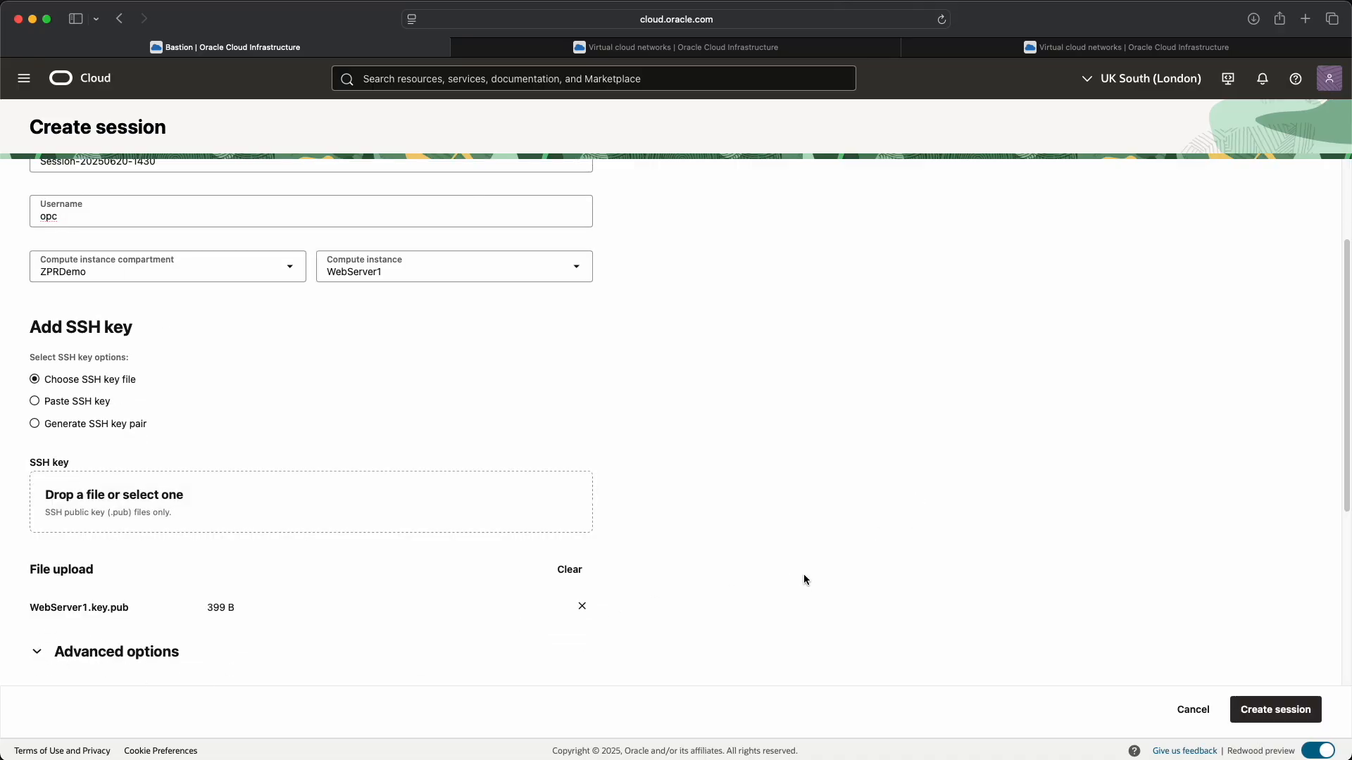
scroll(804, 578, down, 5)
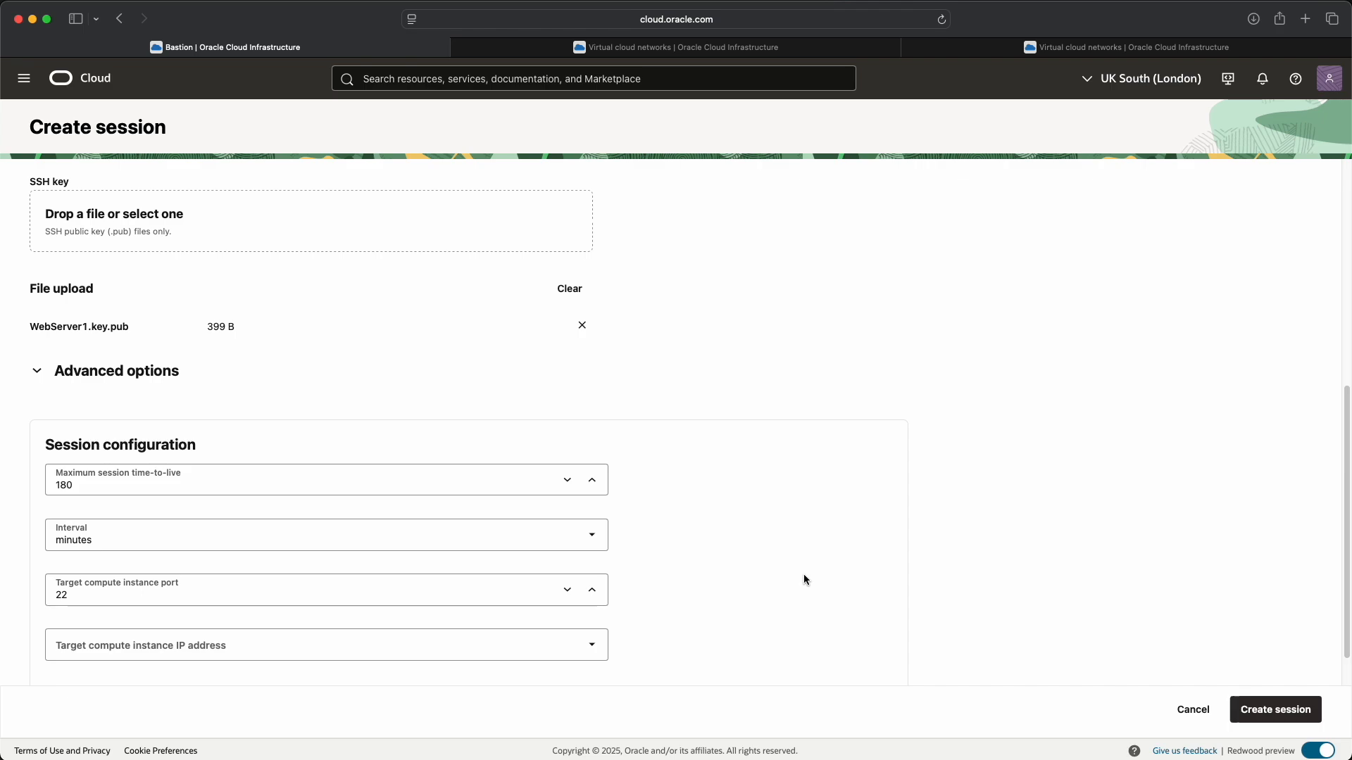
Create the Managed SSH session for WebServer1 and copy the SSH command of the resulting session.
scroll(804, 579, down, 1)
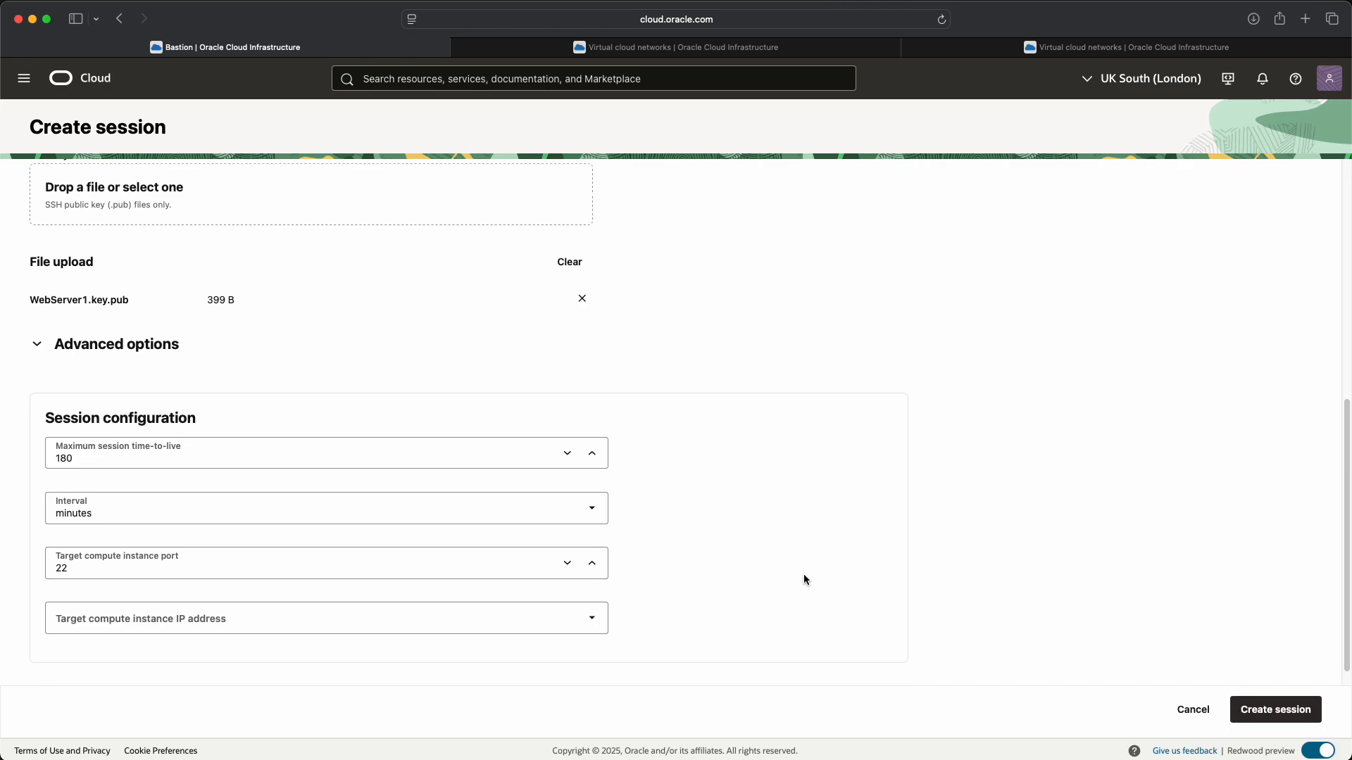
click(1275, 710)
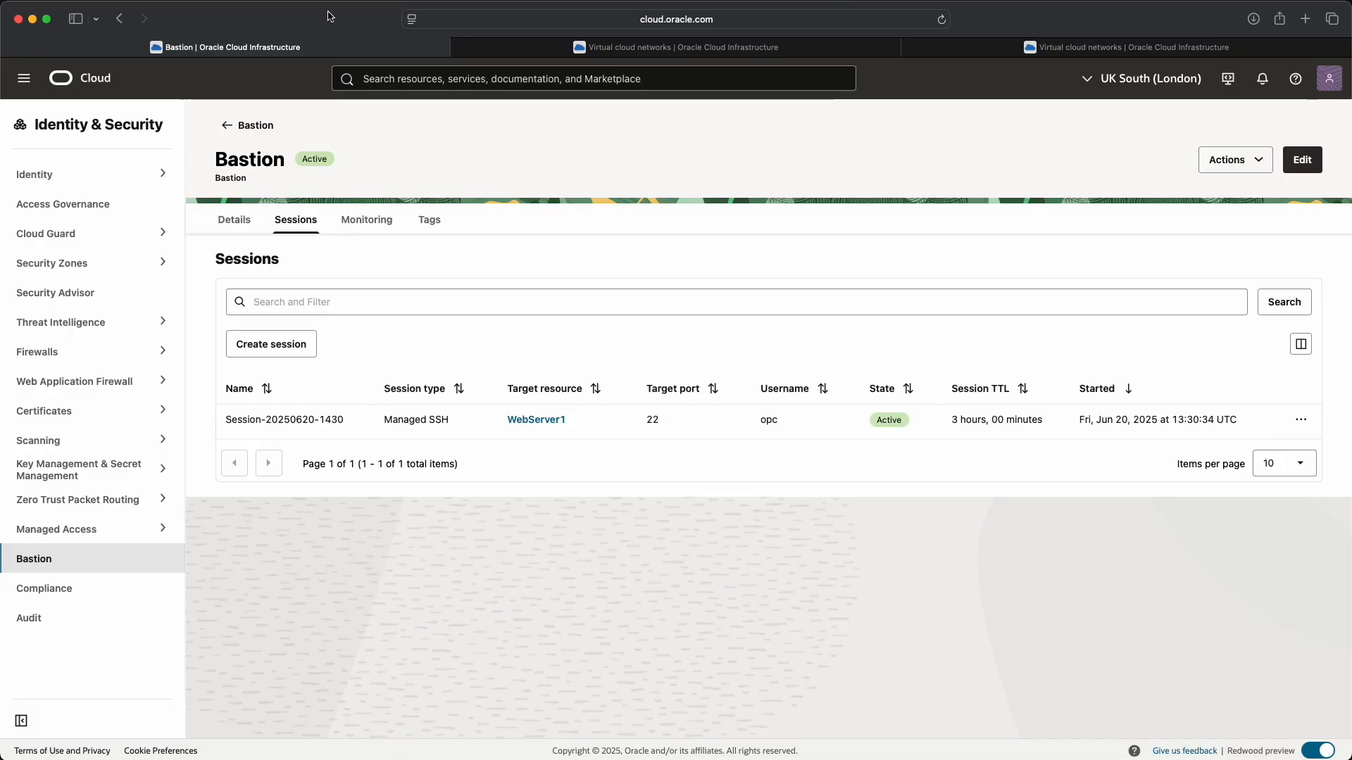
click(1300, 421)
click(1261, 483)
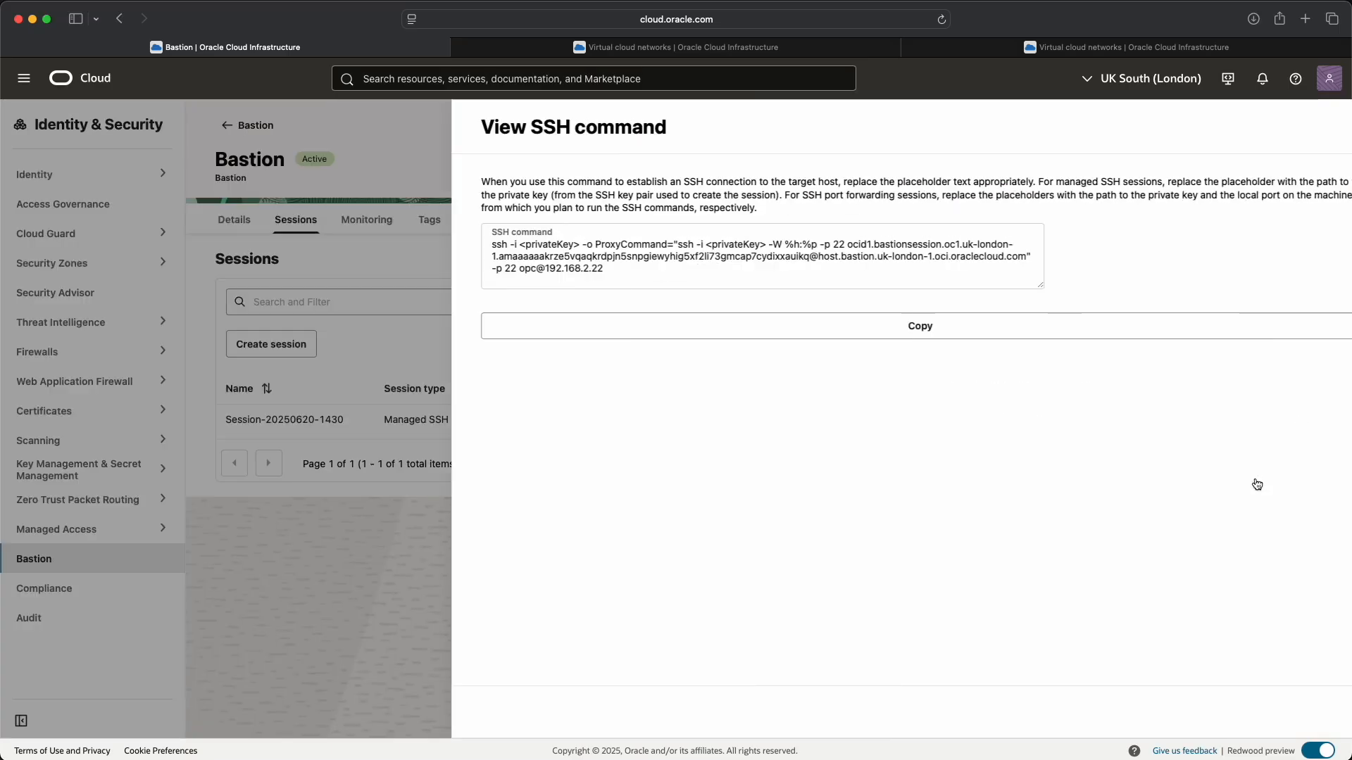
click(746, 329)
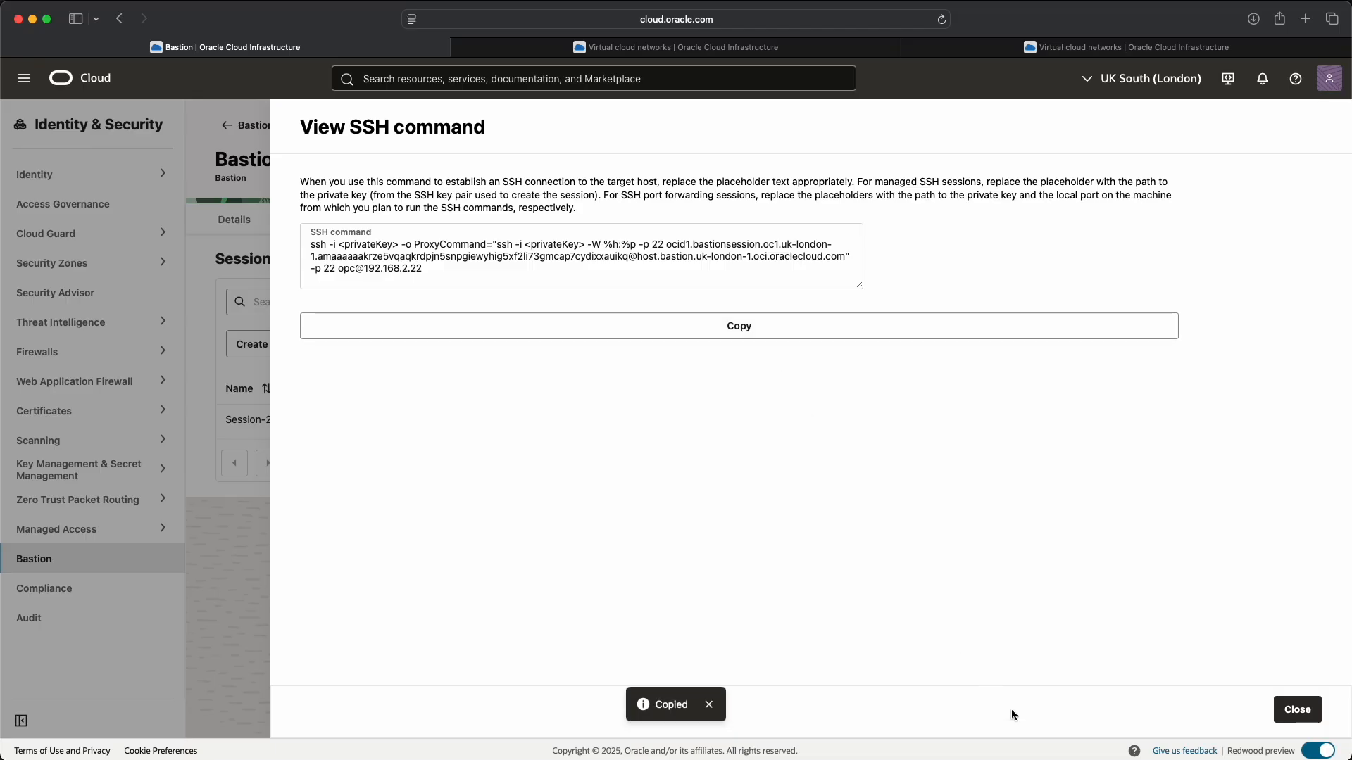
Switch to the terminal, paste the copied SSH command at the Downloads prompt and replace the <privateKey> placeholder inside ProxyCommand with WebServer1.key.
key(super+Tab)
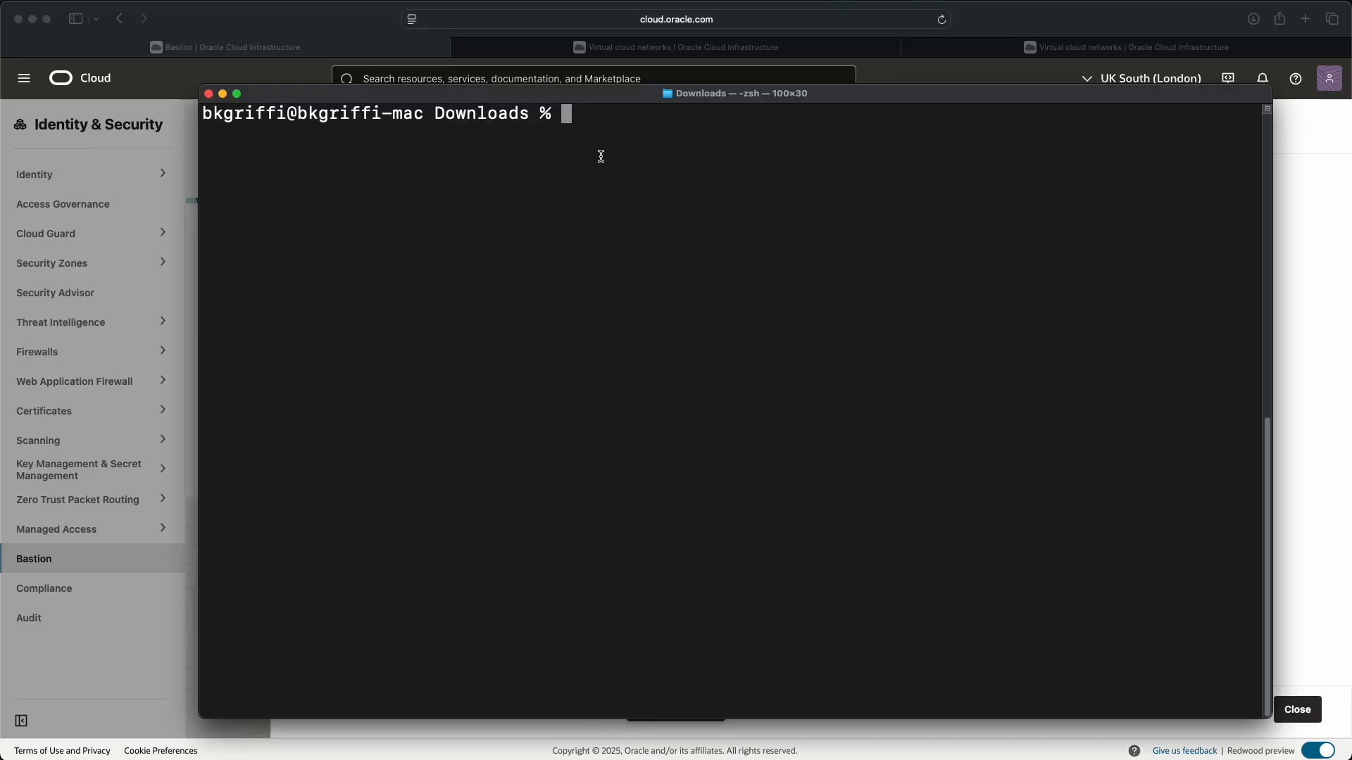
key(super+v)
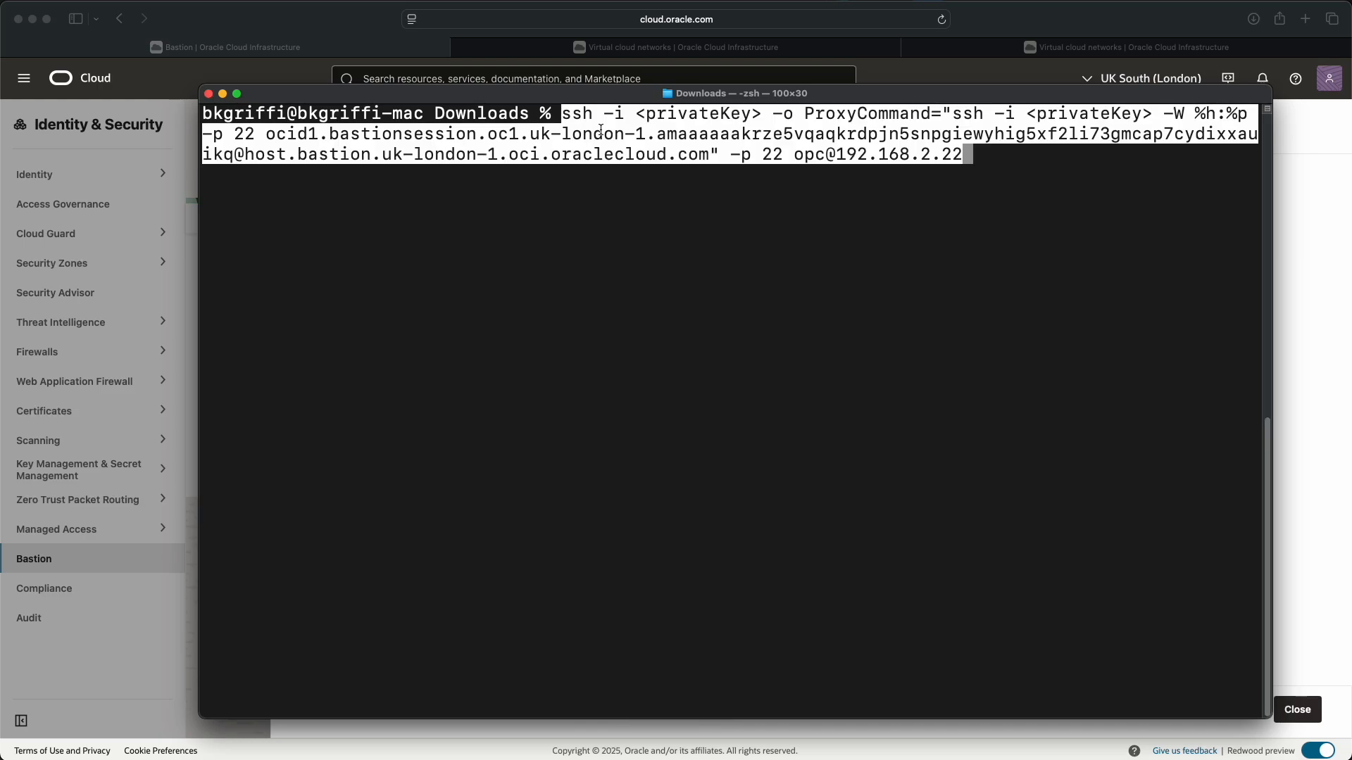
key(Left)
key(Left)
key(Left)
key(Left)
key(Left)
key(Left)
key(Left)
key(Left)
key(Left)
key(Left)
key(Left)
key(Left)
key(Left)
key(Left)
key(Left)
key(Left)
key(Left)
key(Left)
key(Left)
key(Left)
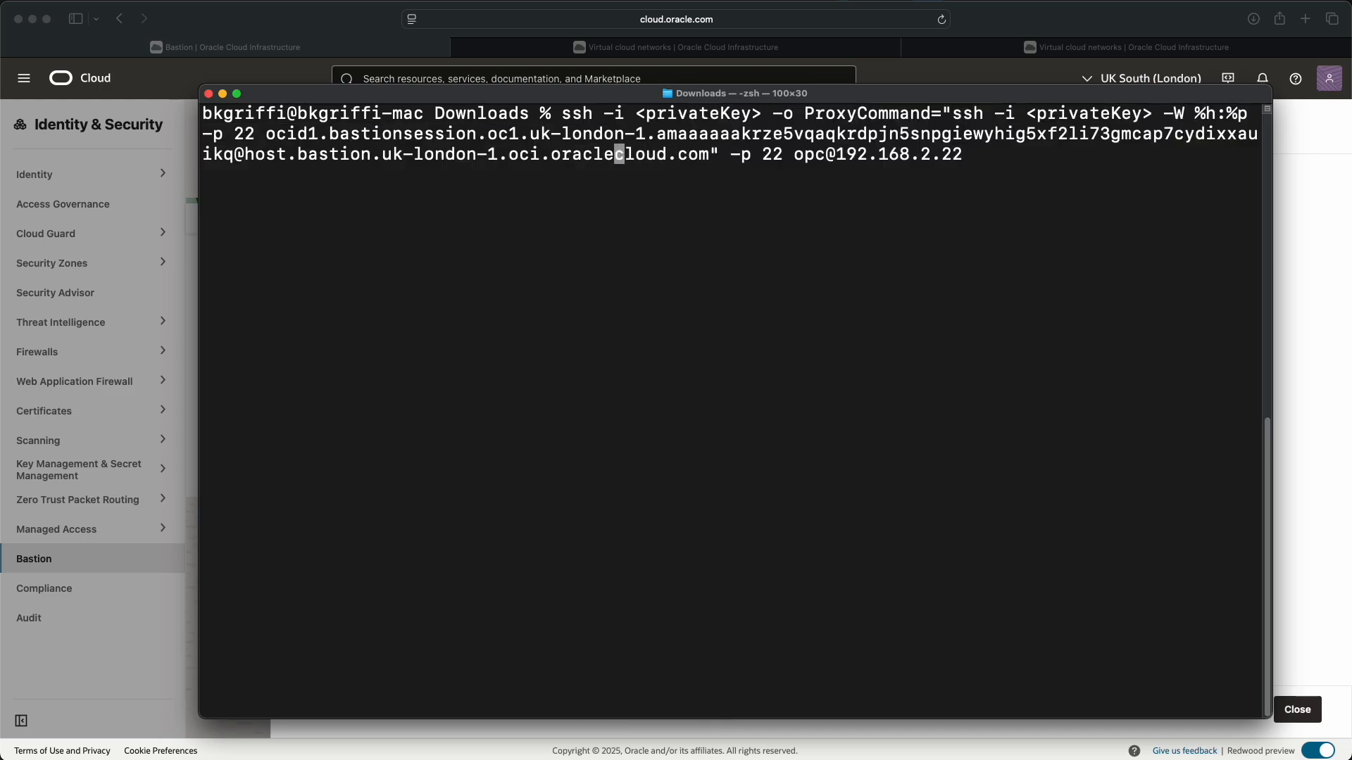
key(Left)
key(Left)
key(Left)
key(Left)
key(Left)
key(Left)
key(Left)
key(Left)
key(Left)
key(Left)
key(Left)
key(Left)
key(Left)
key(Left)
key(Left)
key(Left)
key(Left)
key(Left)
key(Left)
key(Left)
key(Left)
key(Left)
key(Left)
key(Left)
key(Left)
key(Left)
key(Left)
key(Left)
key(Left)
key(Left)
key(Left)
key(Left)
key(Left)
key(Left)
key(Left)
key(Left)
key(Left)
key(Left)
key(Left)
key(Left)
key(Left)
key(Left)
key(Left)
key(Left)
key(Left)
key(Left)
key(Left)
key(Left)
key(Left)
key(Left)
key(Left)
key(Left)
key(Left)
key(Left)
key(Left)
key(Left)
key(Left)
key(Left)
key(Left)
key(Left)
key(Left)
key(Left)
key(Left)
key(Left)
key(Left)
key(Left)
key(Left)
key(Left)
key(Left)
key(Left)
key(Left)
key(Left)
key(Left)
key(Left)
key(Left)
key(Left)
key(Left)
key(Left)
key(Left)
key(Left)
key(Left)
key(Left)
key(Left)
key(Left)
key(Left)
key(Left)
key(Left)
key(Left)
key(Left)
key(Left)
key(Left)
key(Left)
key(Left)
key(Left)
key(Left)
key(Left)
key(Left)
key(Left)
key(Left)
key(Left)
key(Left)
key(Left)
key(Left)
key(Left)
key(Left)
key(Left)
key(Left)
key(Left)
key(Left)
key(Left)
key(Left)
key(Left)
key(Left)
key(Left)
key(Left)
key(Left)
key(Left)
key(Left)
key(Left)
key(Left)
key(Left)
key(BackSpace)
key(BackSpace)
key(BackSpace)
key(BackSpace)
key(BackSpace)
key(BackSpace)
key(BackSpace)
key(BackSpace)
key(BackSpace)
key(BackSpace)
key(BackSpace)
key(BackSpace)
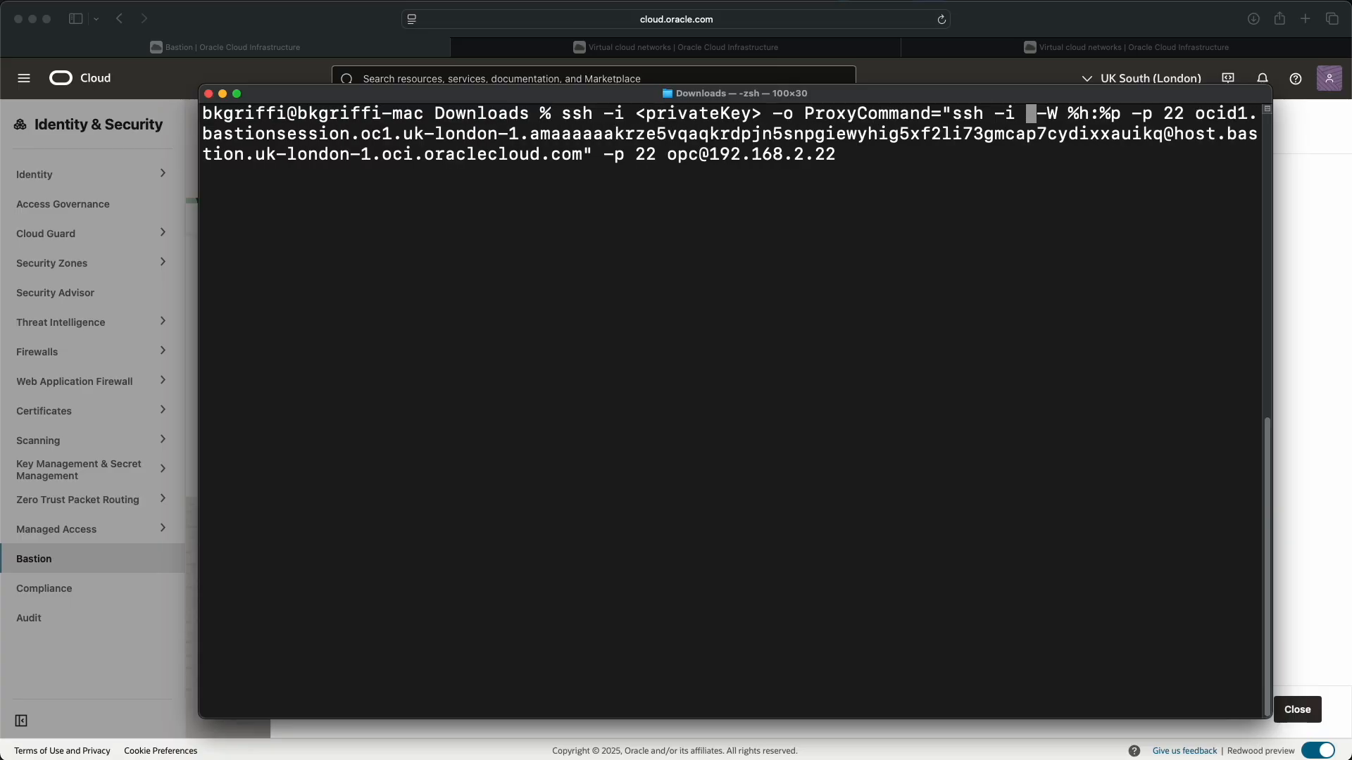
text(WebServe)
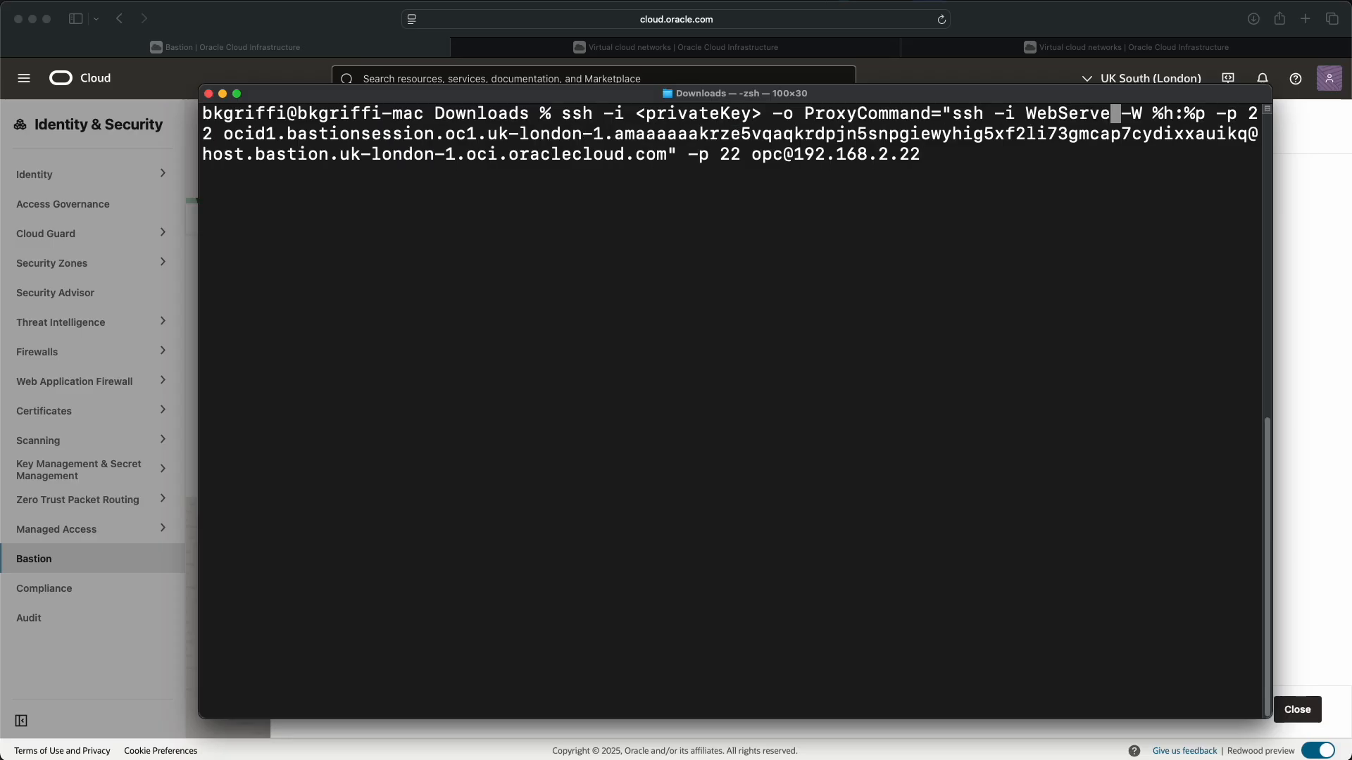
text(r1)
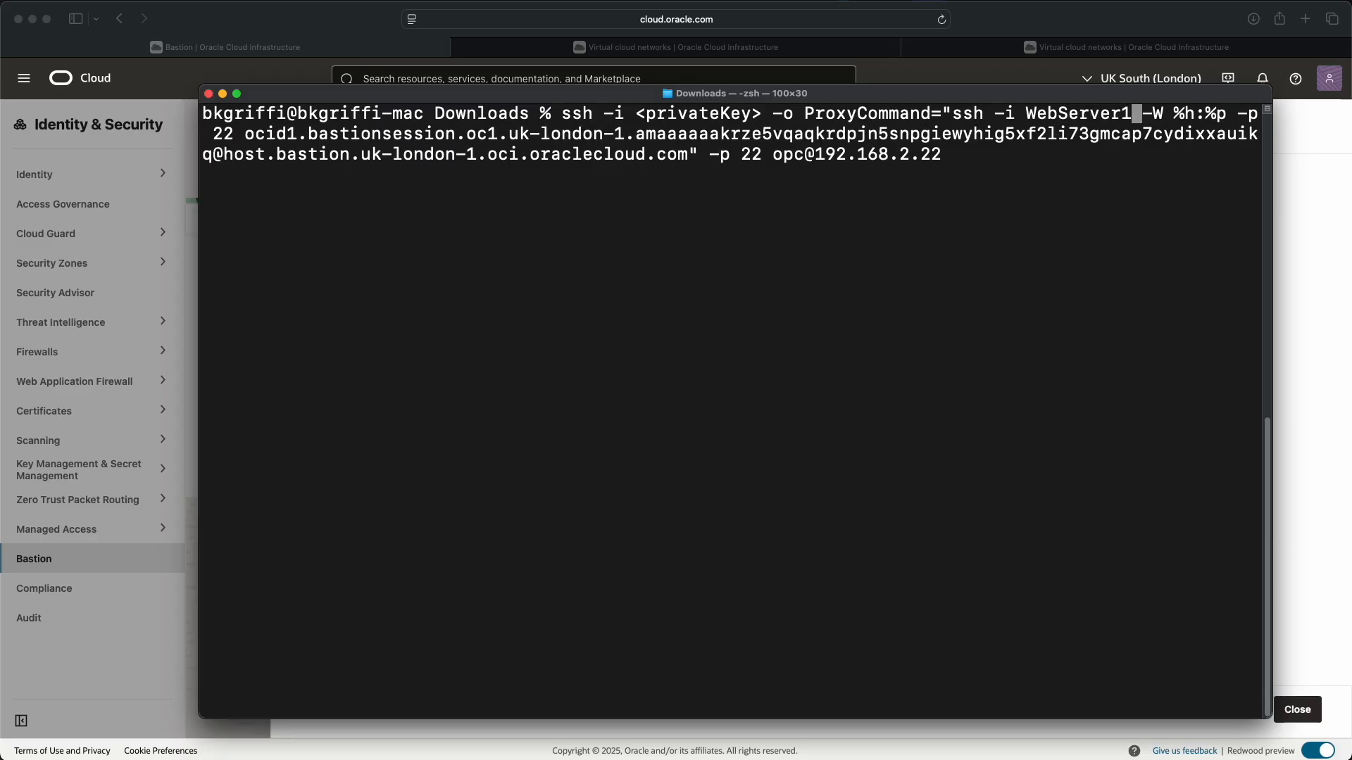
text(.key)
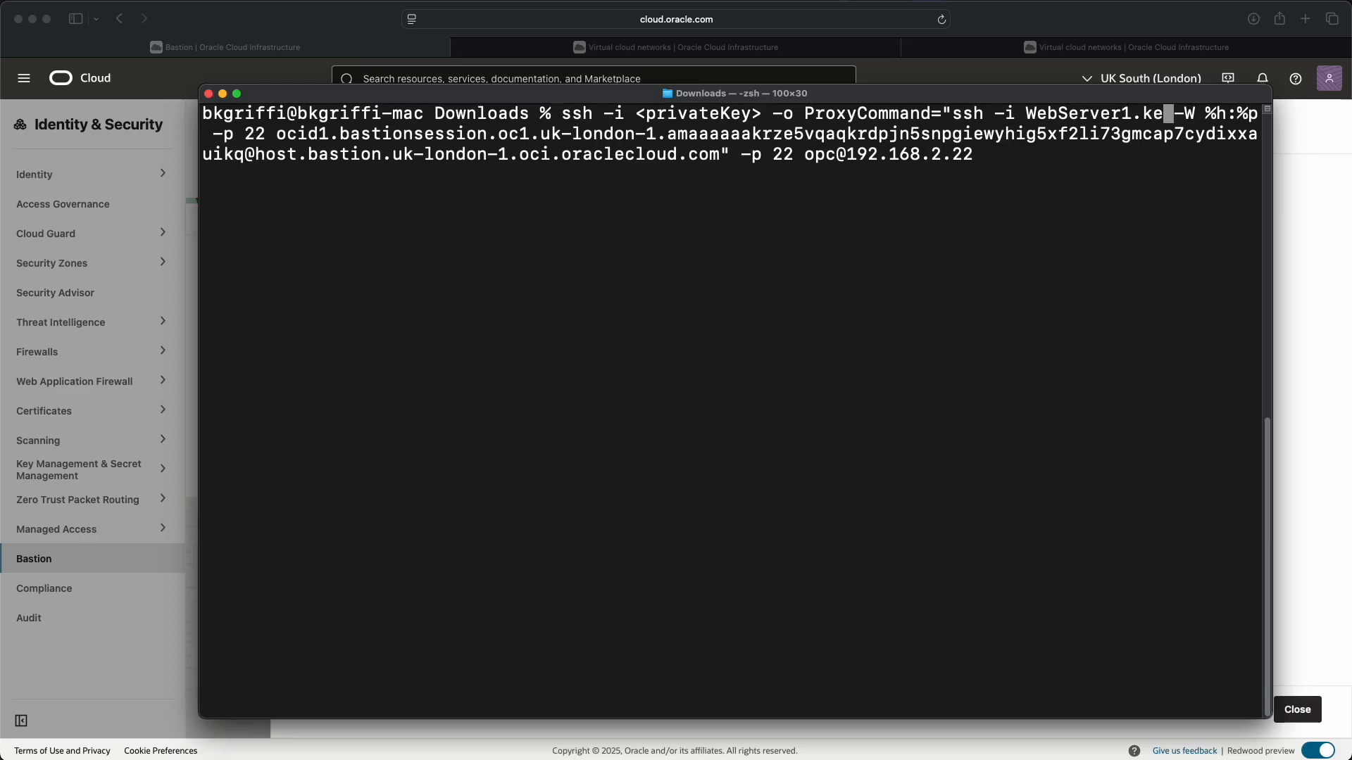
Replace the remaining <privateKey> placeholder after the first ssh -i in the pasted command with WebServer1.key.
key(Left)
key(Left)
key(Left)
key(Left)
key(Left)
key(Left)
key(Left)
key(Left)
key(Left)
key(Left)
key(Left)
key(Left)
key(Left)
key(Left)
key(Left)
key(Left)
key(Left)
key(Left)
key(Left)
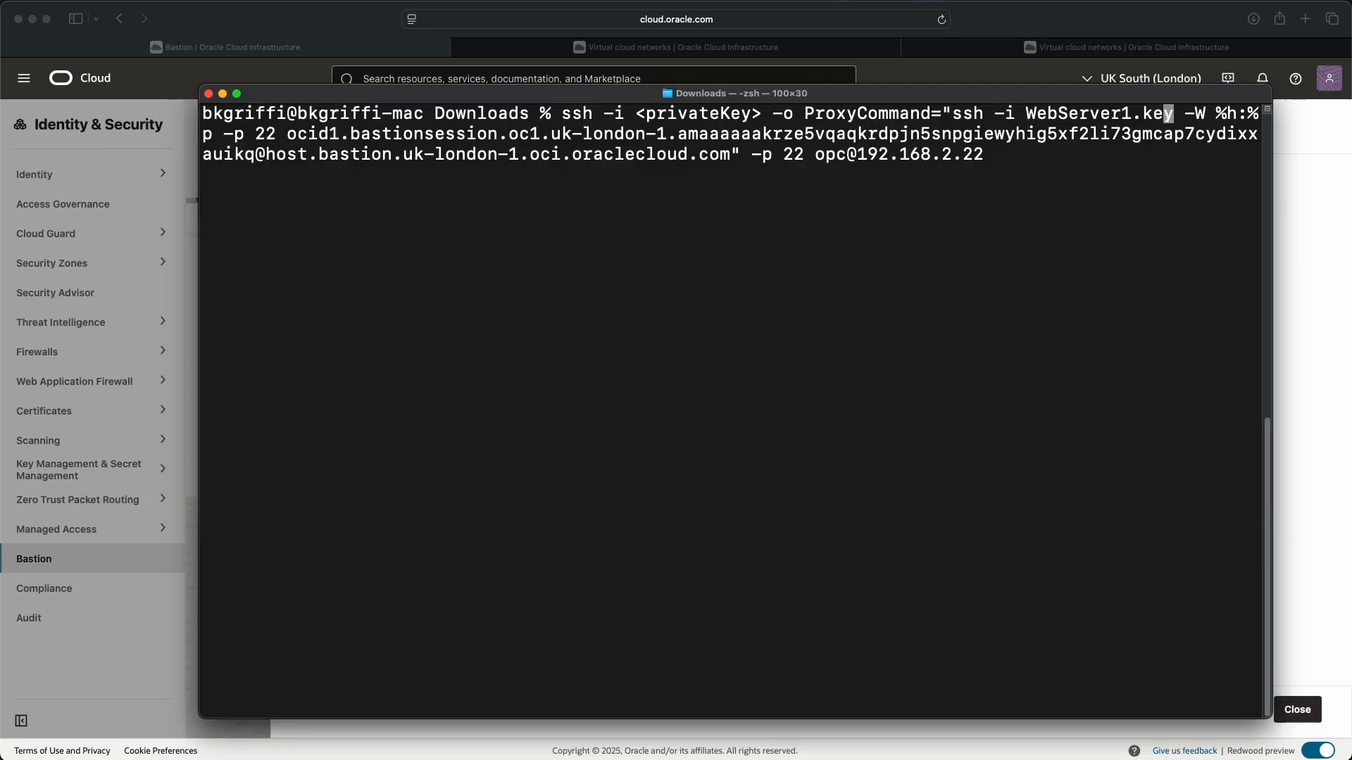
key(Left)
key(Left)
key(Left)
key(Left)
key(Left)
key(Left)
key(Left)
key(Left)
key(Left)
key(Left)
key(Left)
key(Left)
key(Left)
key(Left)
key(Left)
key(Left)
key(Left)
key(Left)
key(Right)
key(BackSpace)
key(BackSpace)
key(BackSpace)
key(BackSpace)
key(BackSpace)
key(BackSpace)
key(BackSpace)
key(BackSpace)
key(BackSpace)
key(BackSpace)
key(BackSpace)
key(BackSpace)
text(WebServer)
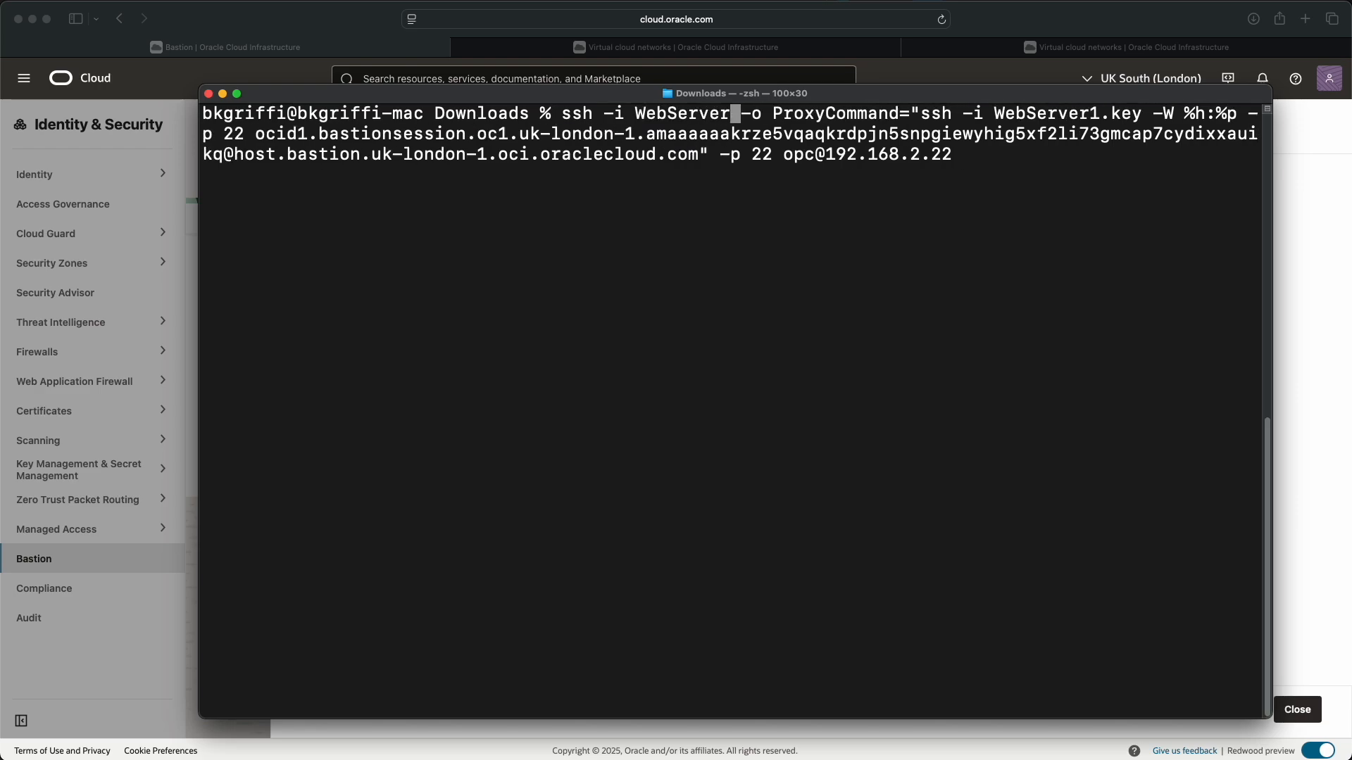
text(1.key)
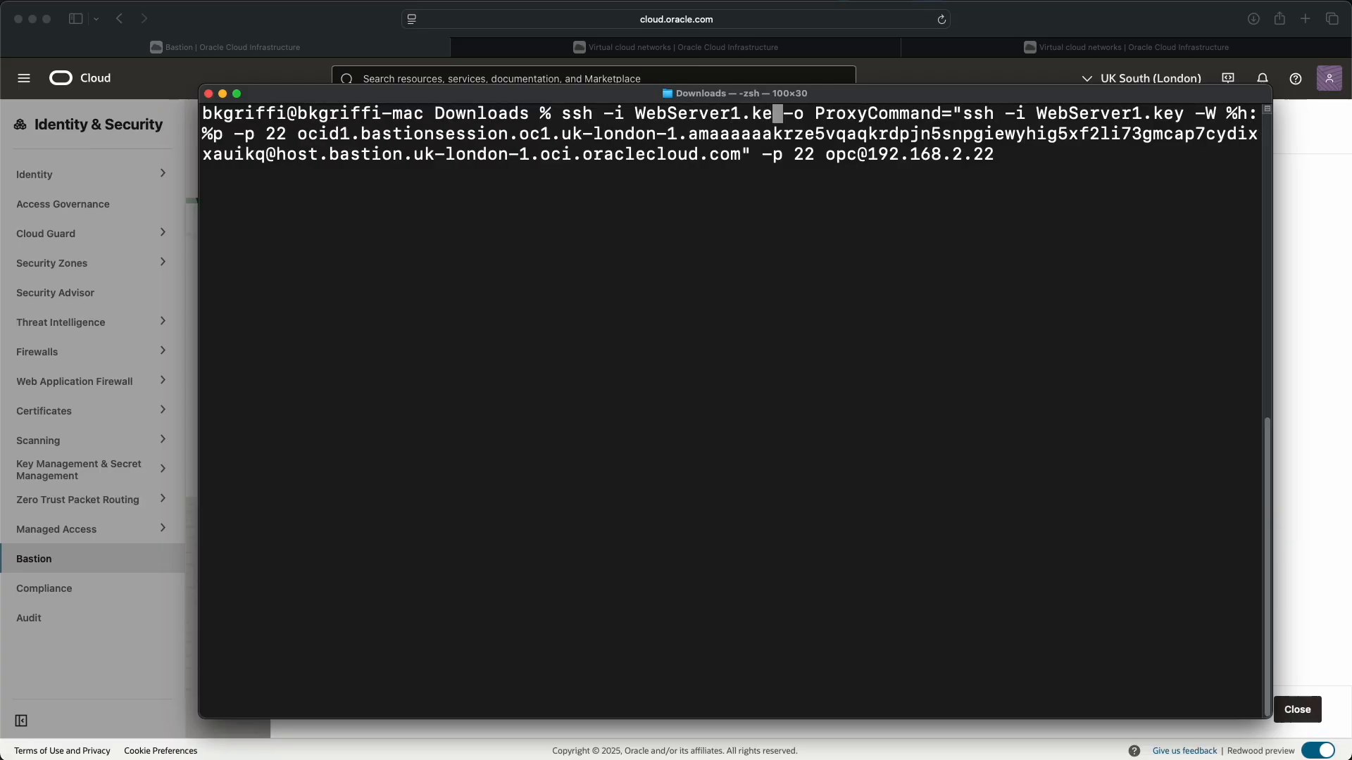
Run the completed SSH command and accept the host's key fingerprint with yes.
key(Return)
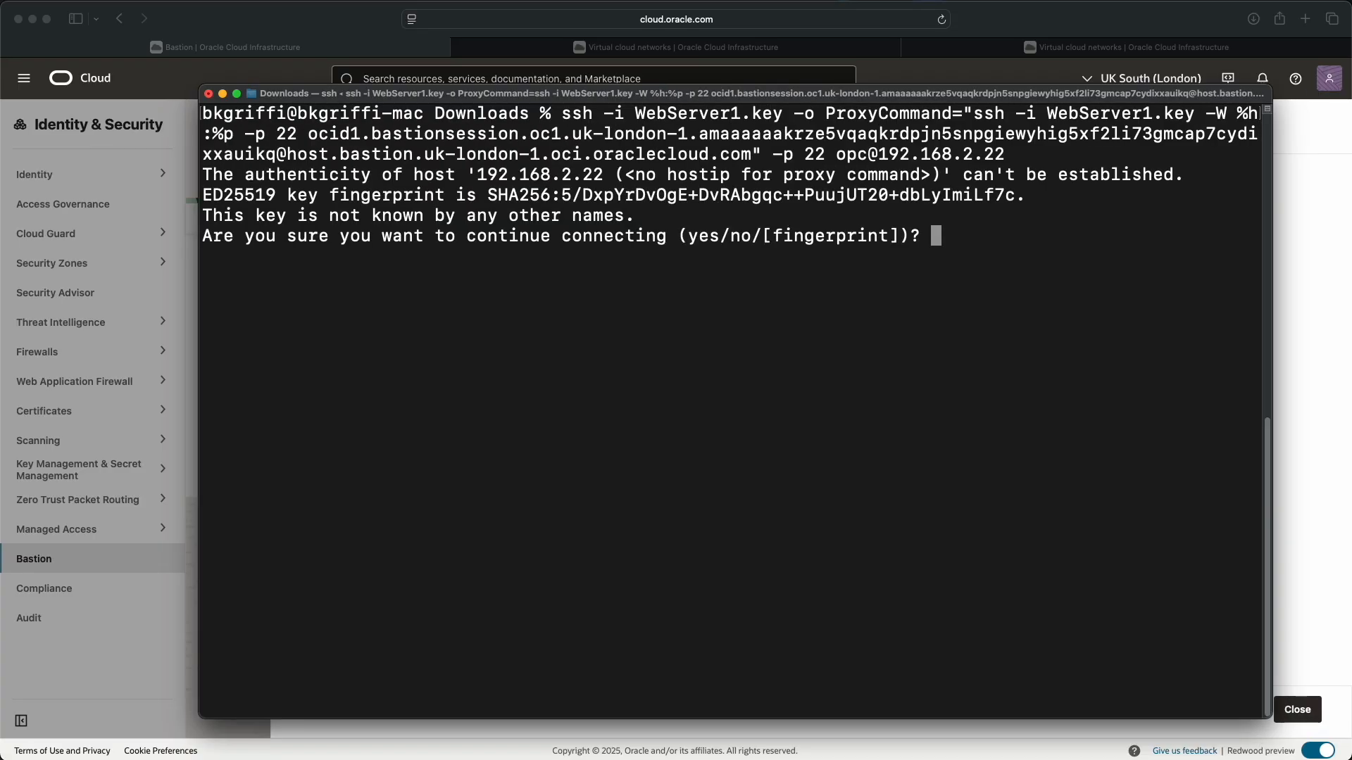
text(yes)
key(Return)
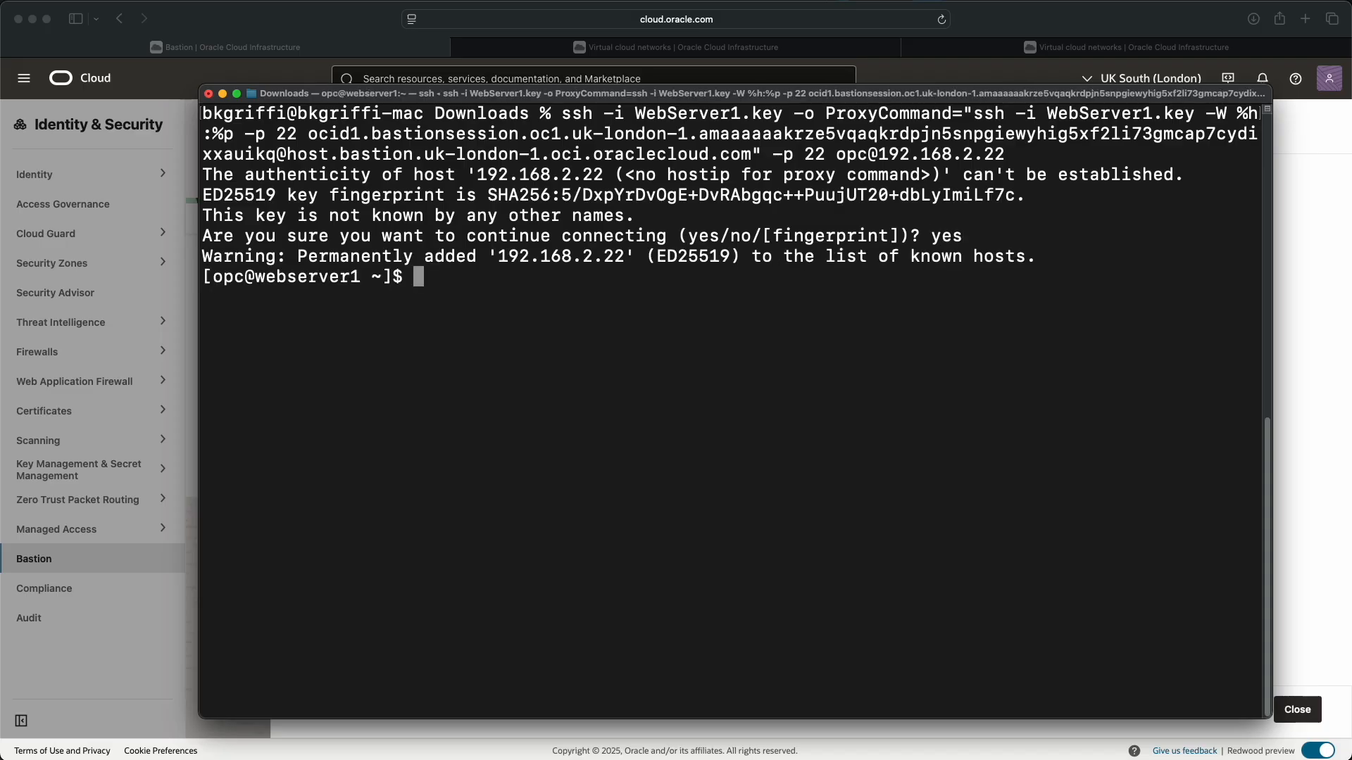
List all running processes on the connected instance with ps -Af, running the command twice.
text(ps -Af)
key(Return)
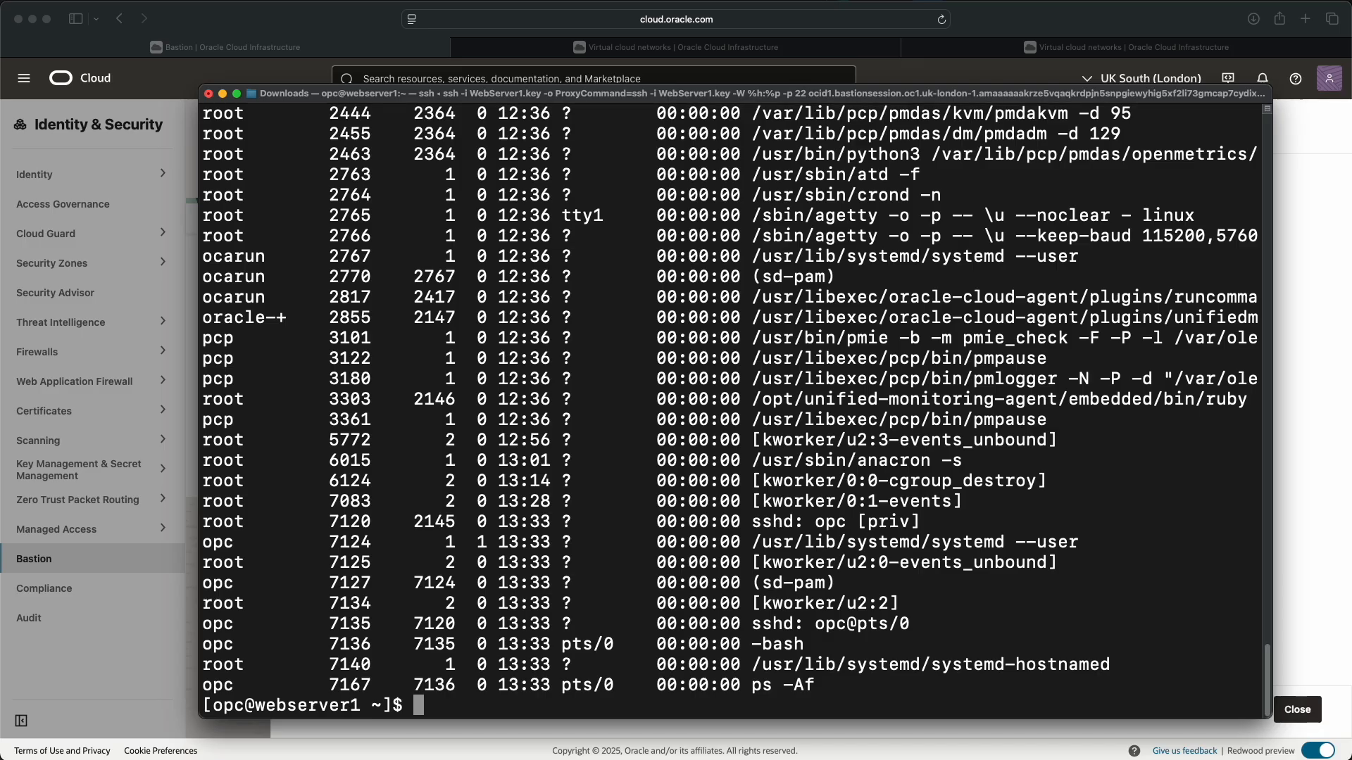
key(Up)
key(Return)
Check the instance's name with hostname and end the SSH connection with exit.
text(hostname)
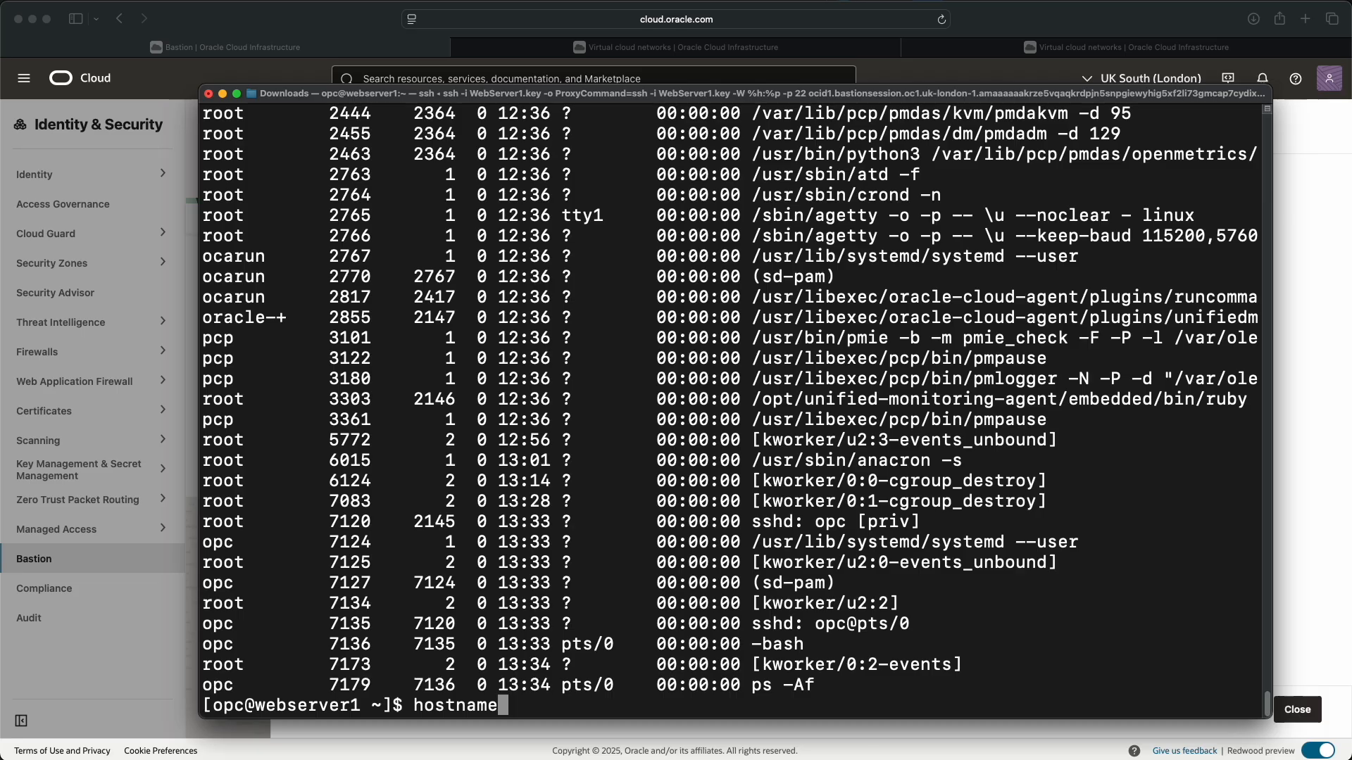
key(Return)
text(exit)
key(Return)
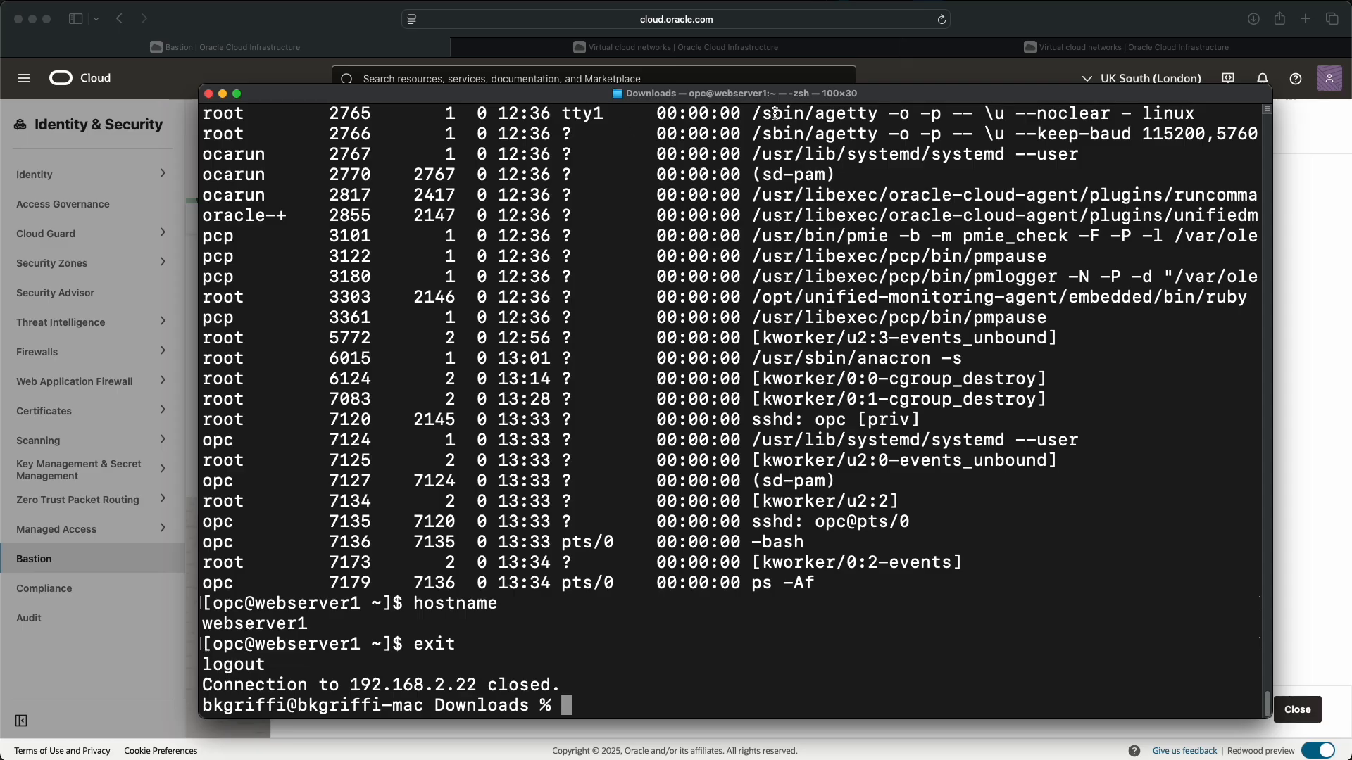
click(1308, 265)
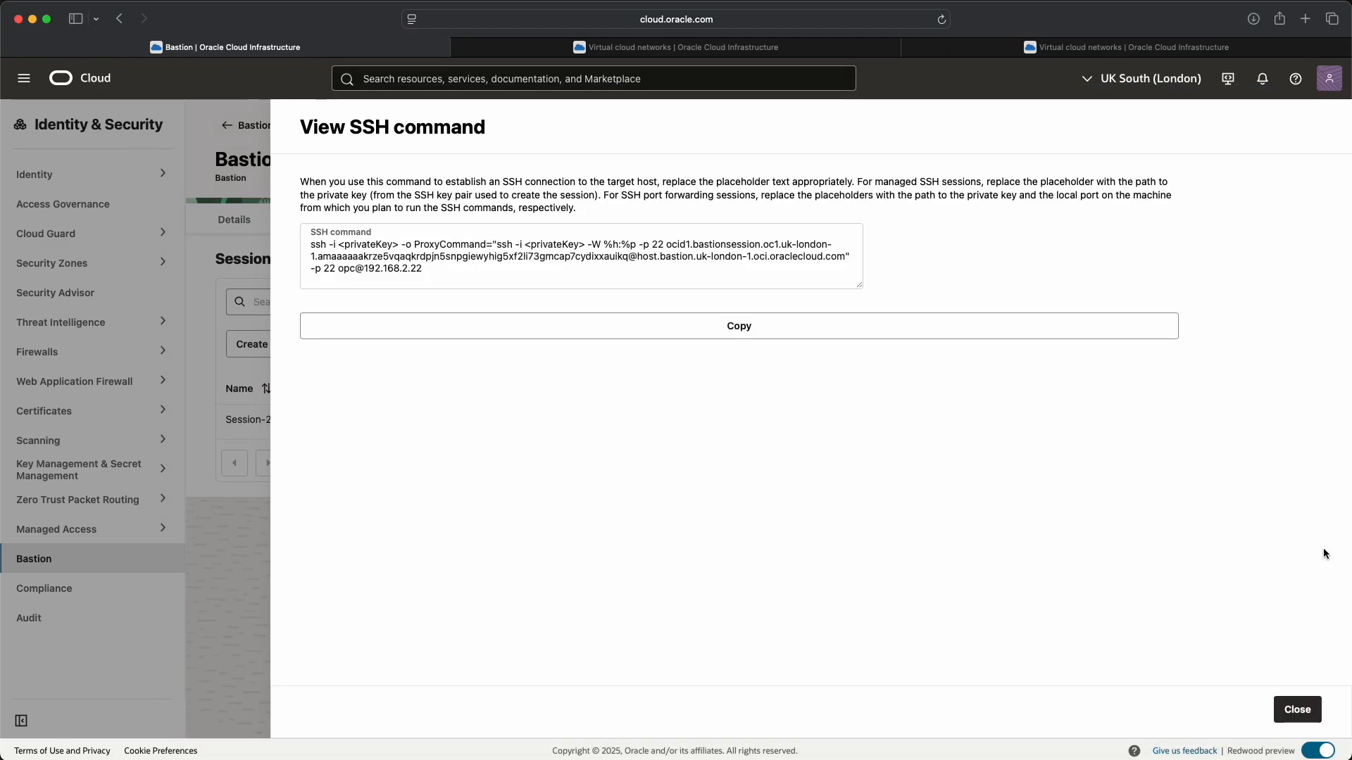
click(1305, 711)
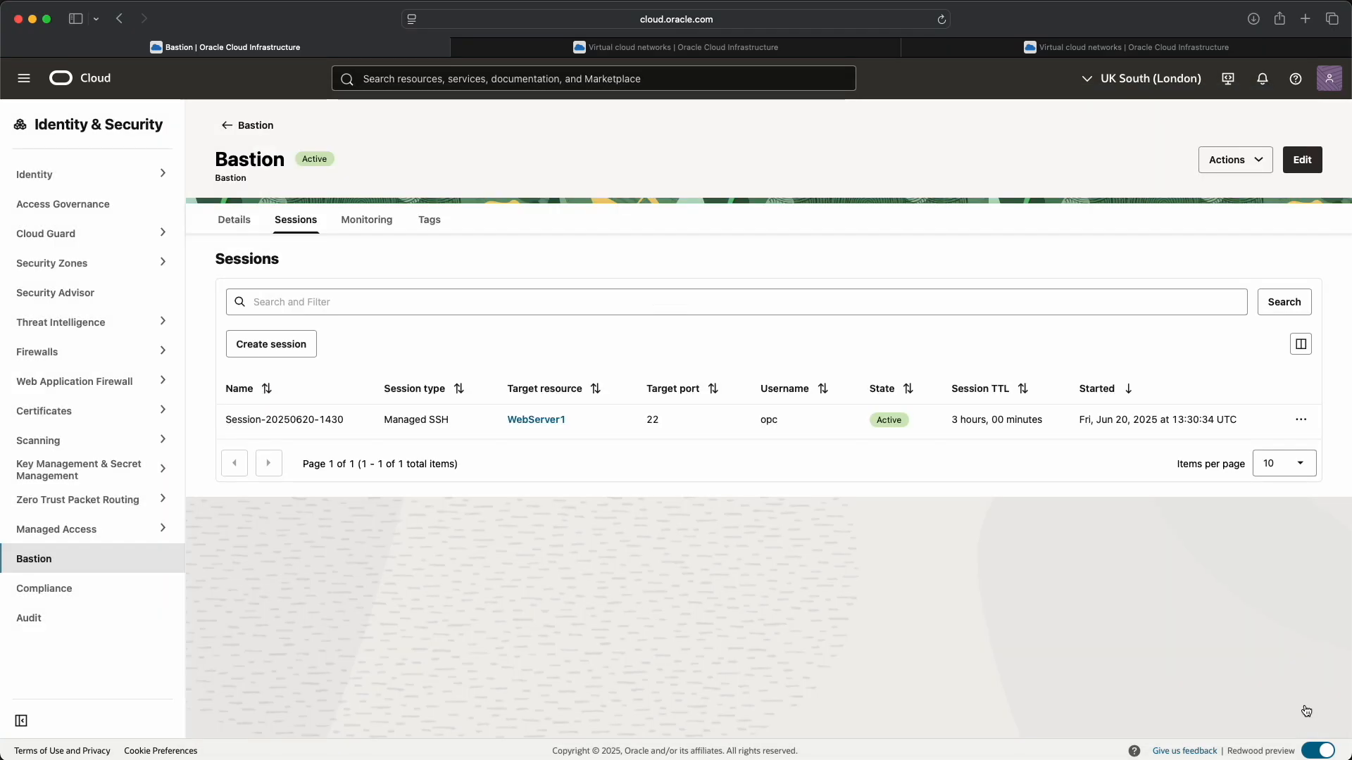
click(1300, 420)
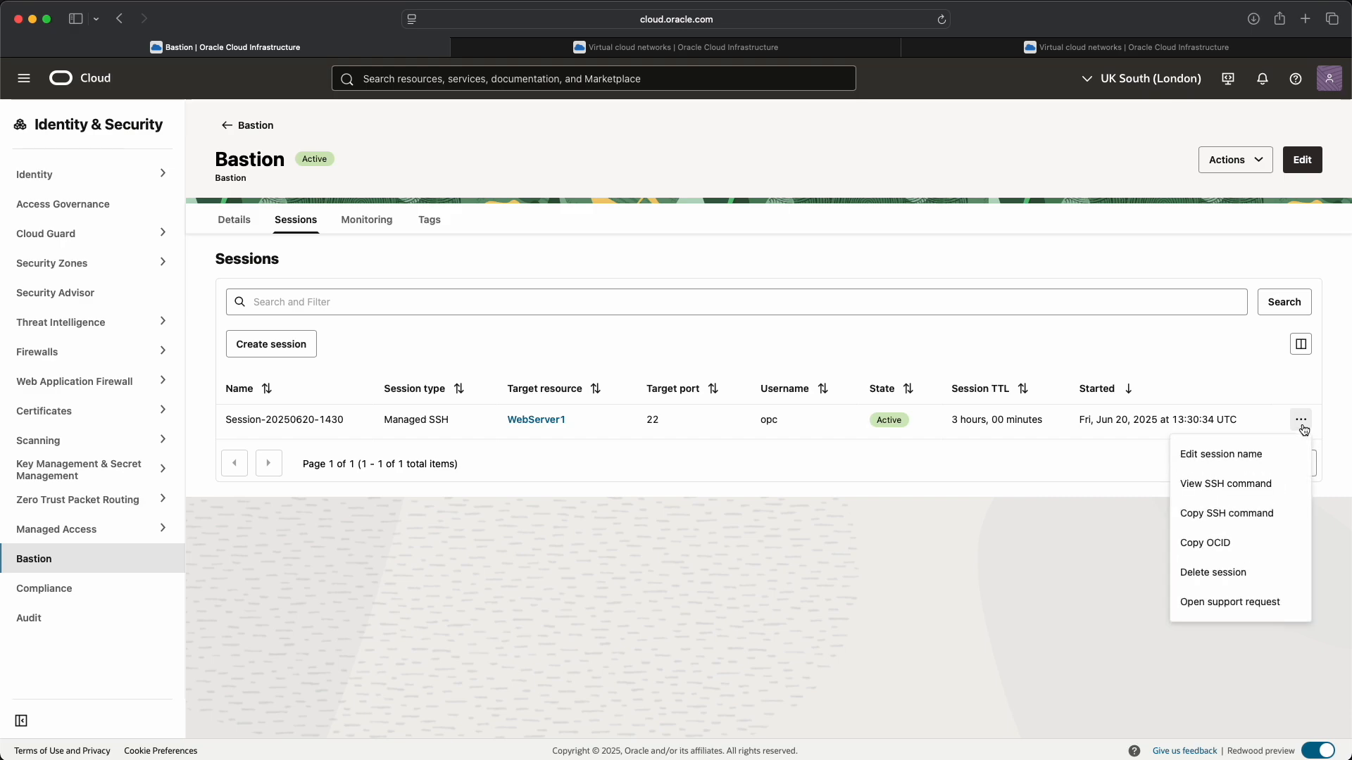
click(1220, 572)
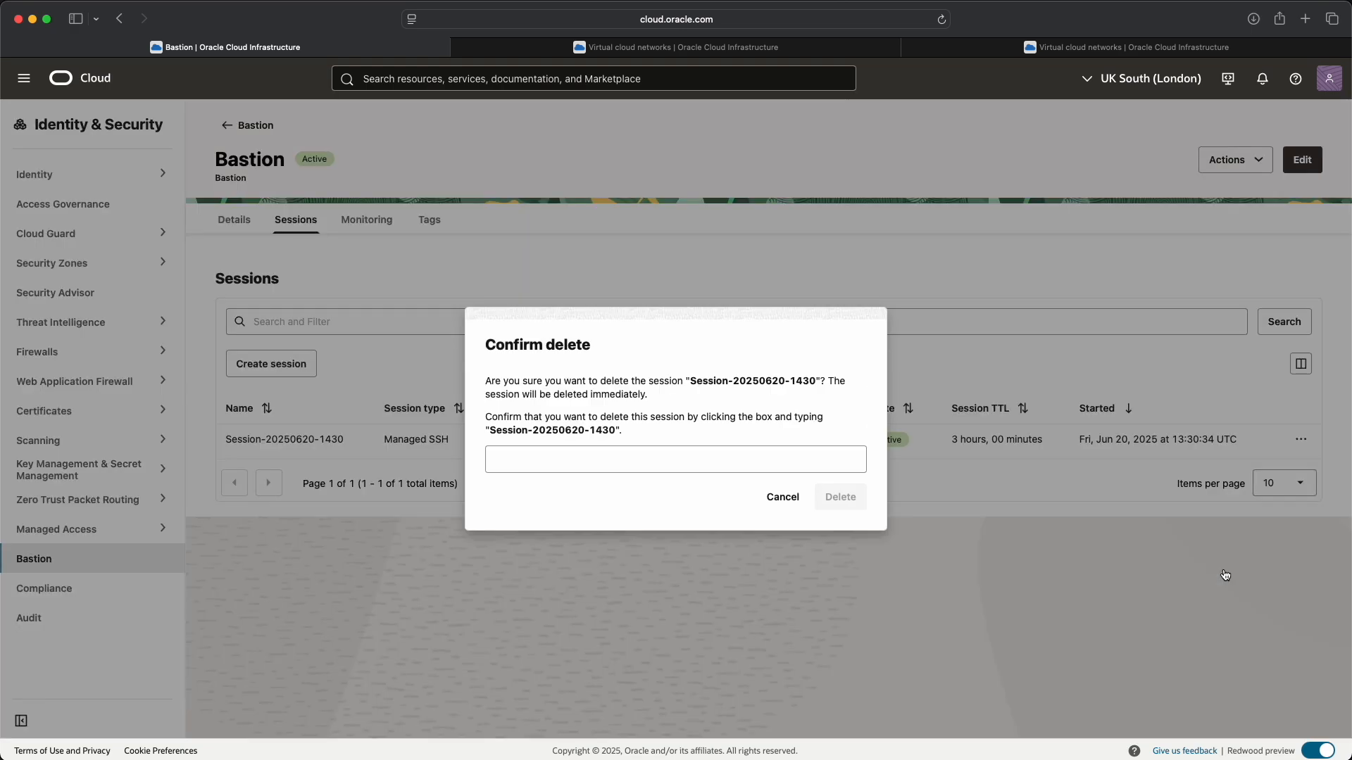
drag(616, 431, 491, 433)
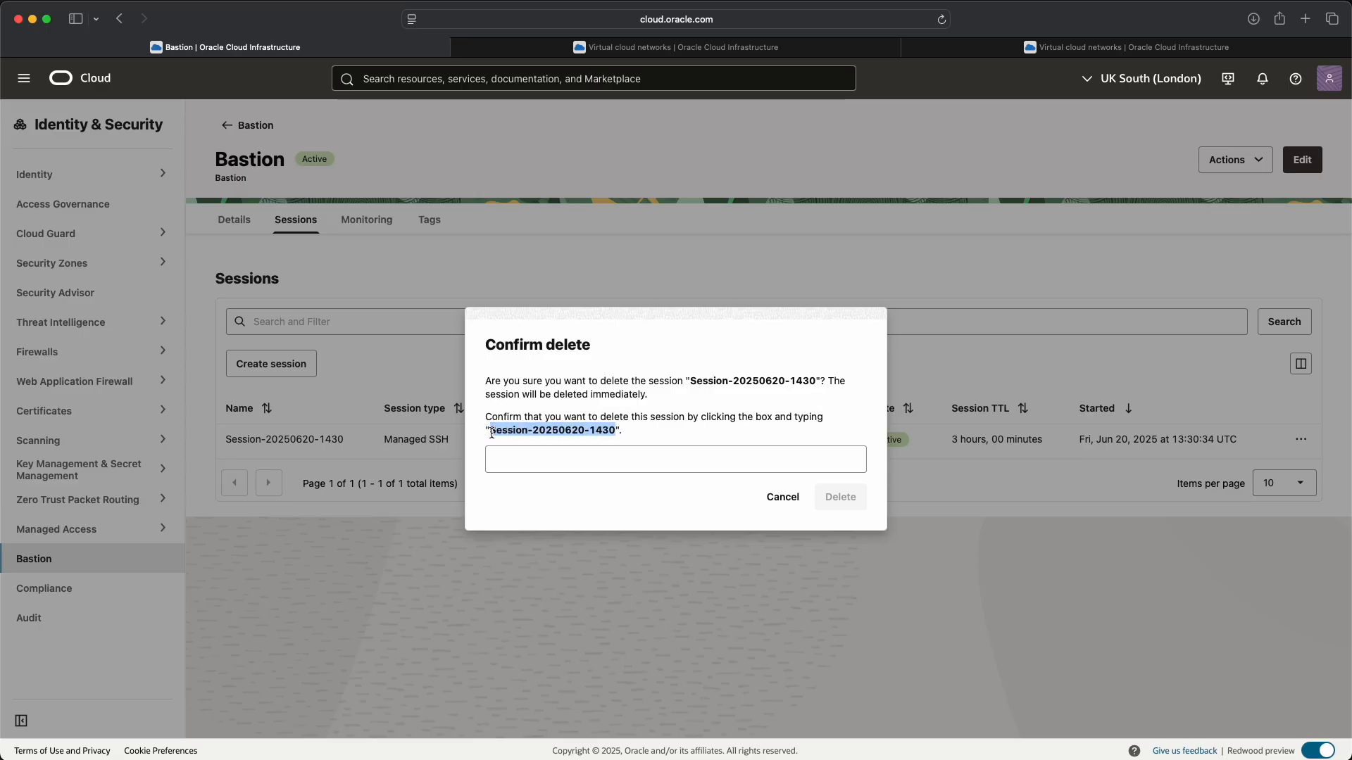
key(super+c)
click(507, 459)
key(super+v)
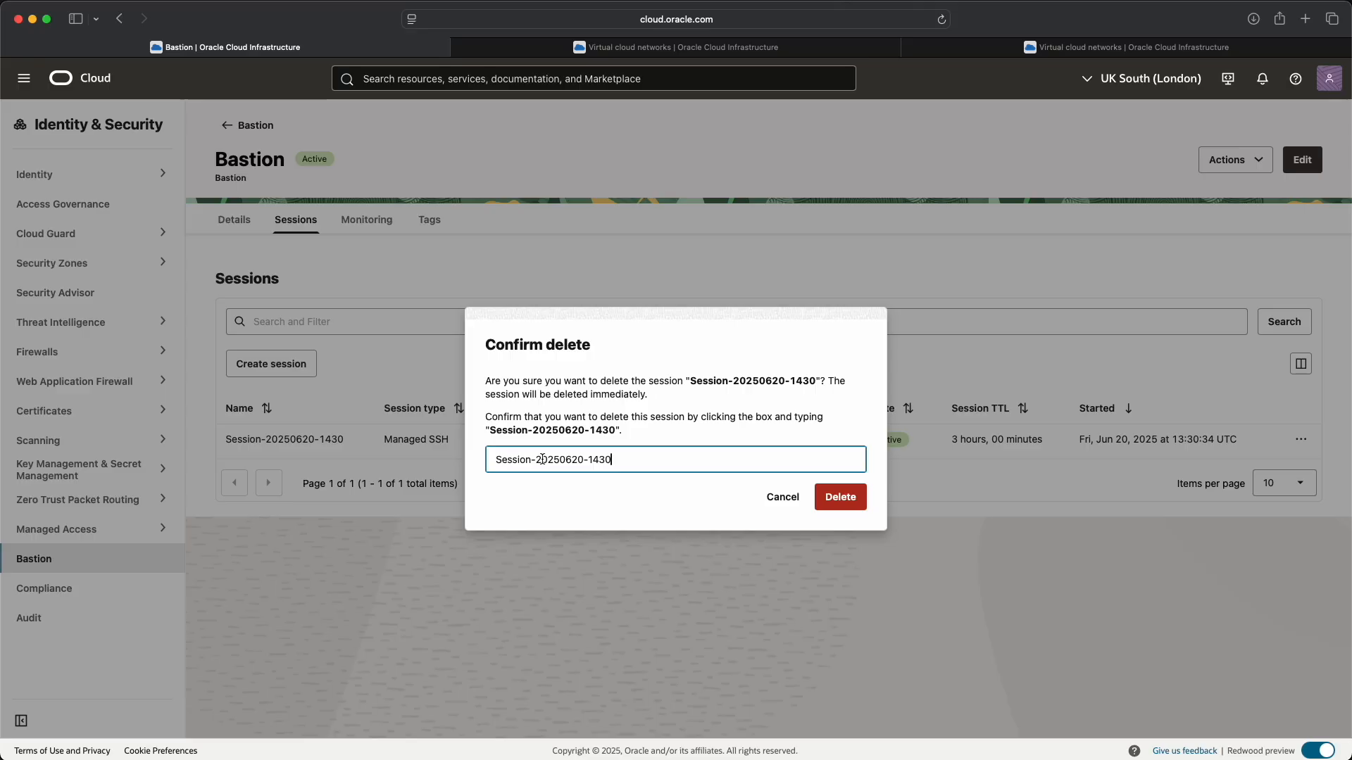
click(850, 504)
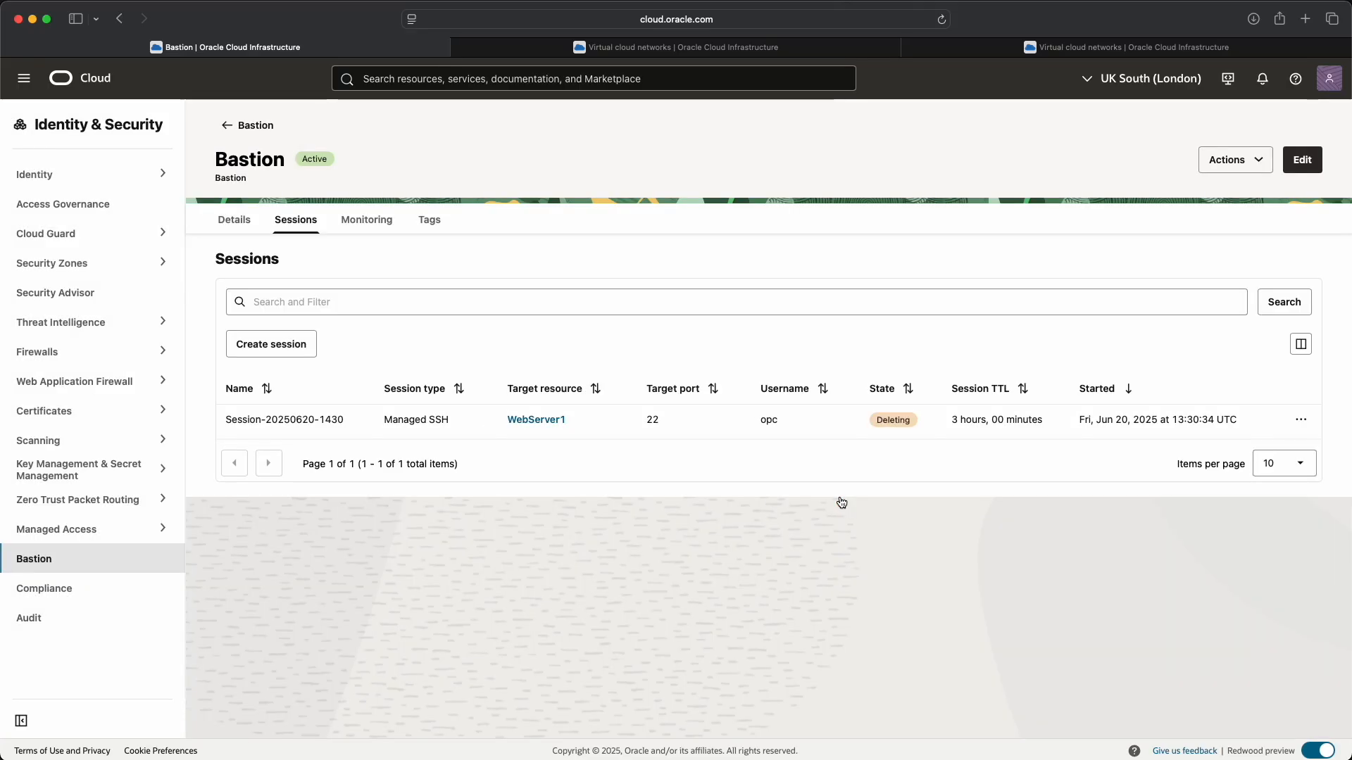